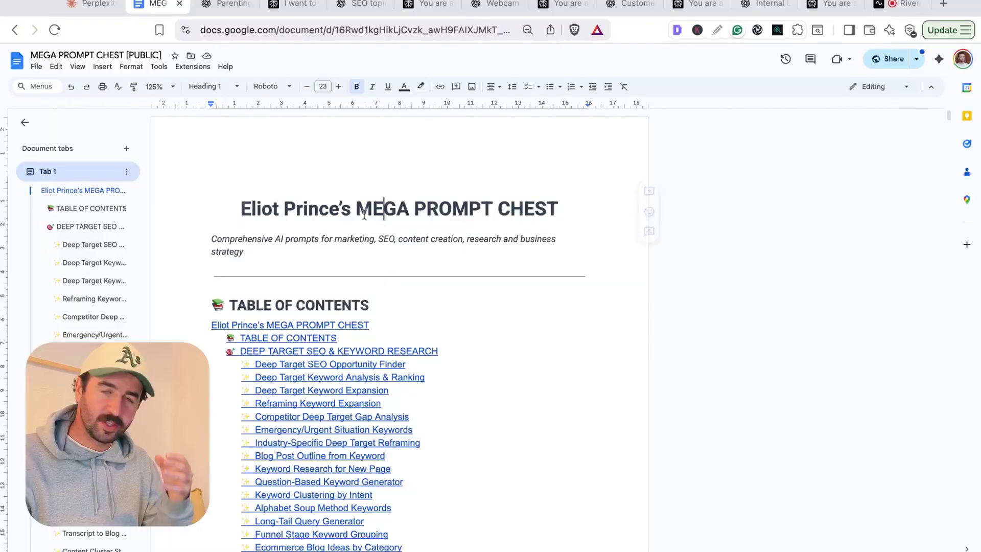
- Highlight part of the document title and scroll the prompt collection down to the Market Research prompts
{"action": "left_click_drag", "start_coordinate": [524, 204], "coordinate": [355, 204]}
{"action": "scroll", "coordinate": [489, 322], "scroll_direction": "down", "scroll_amount": 5}
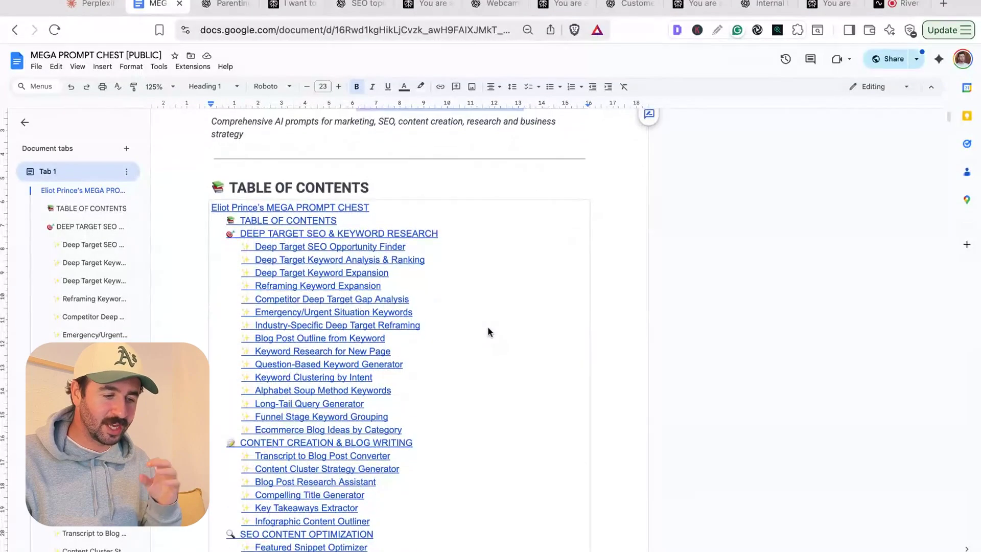
{"action": "scroll", "coordinate": [488, 329], "scroll_direction": "down", "scroll_amount": 2}
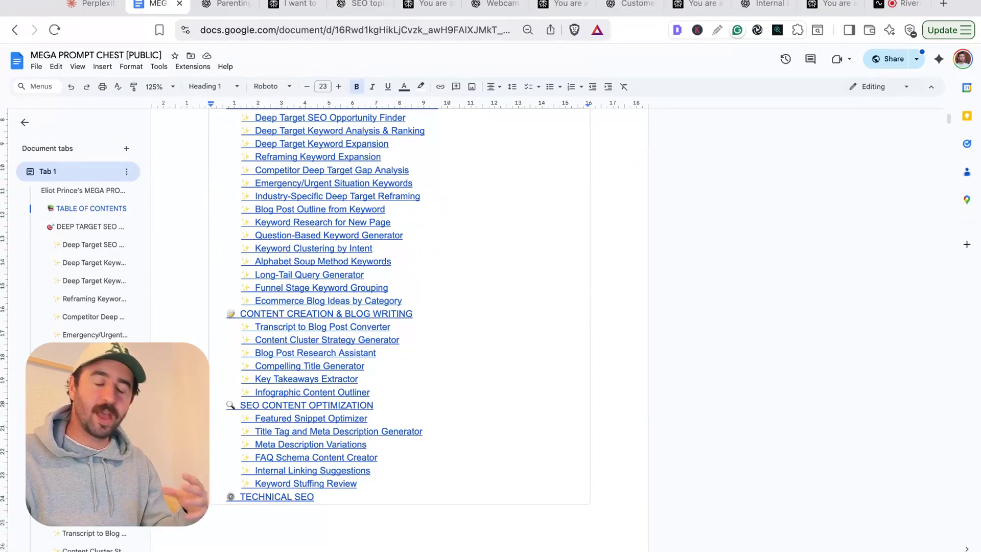
{"action": "scroll", "coordinate": [399, 327], "scroll_direction": "up", "scroll_amount": 2}
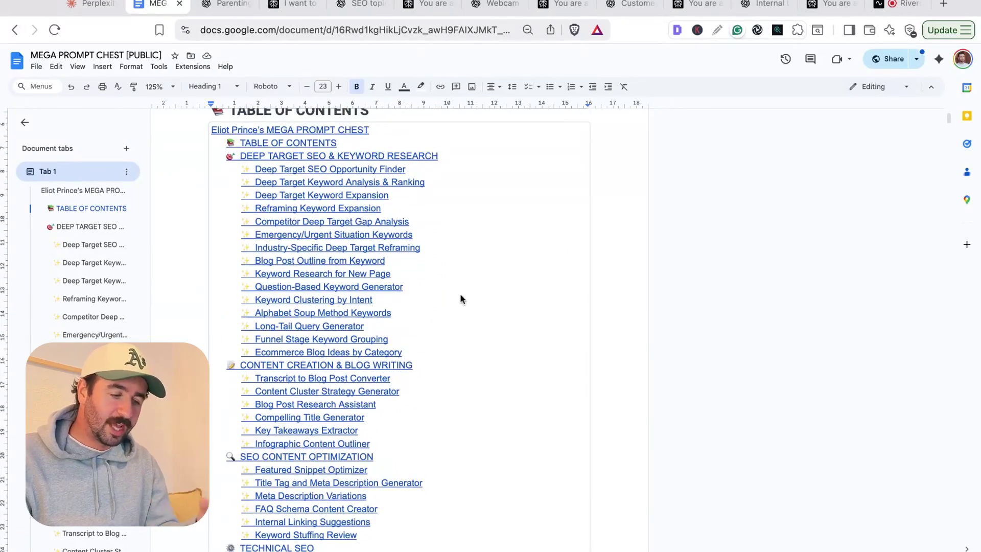
{"action": "scroll", "coordinate": [460, 299], "scroll_direction": "down", "scroll_amount": 20}
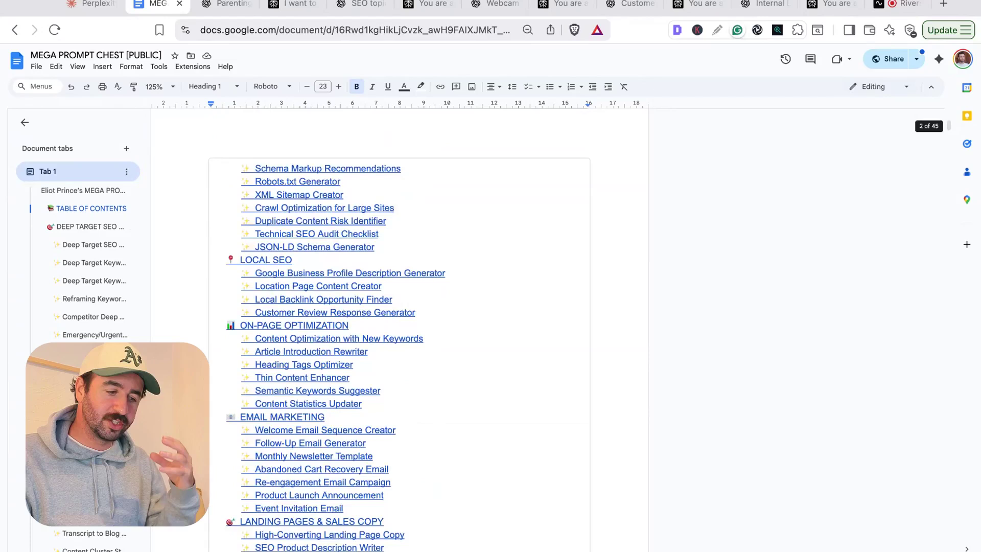
{"action": "scroll", "coordinate": [428, 330], "scroll_direction": "down", "scroll_amount": 16}
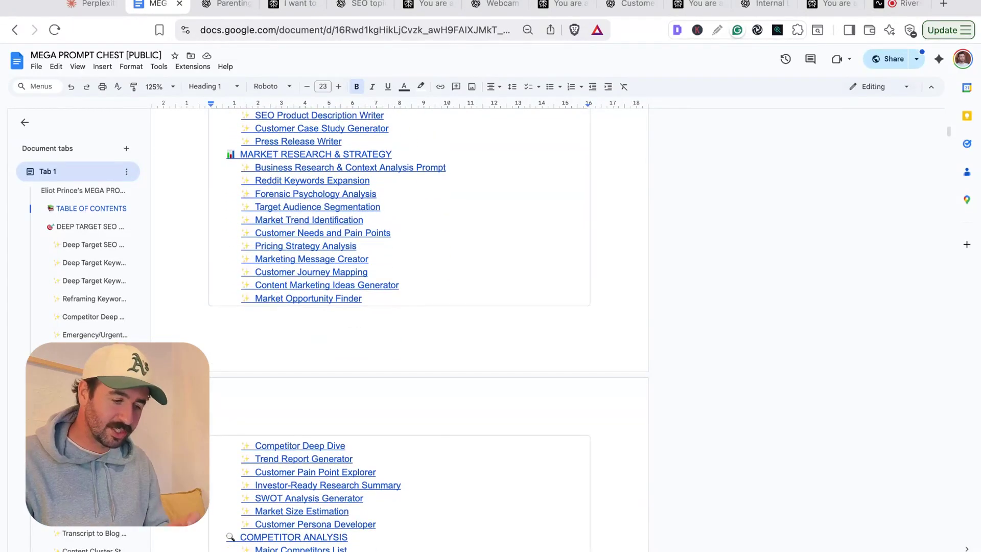
{"action": "scroll", "coordinate": [399, 327], "scroll_direction": "down", "scroll_amount": 20}
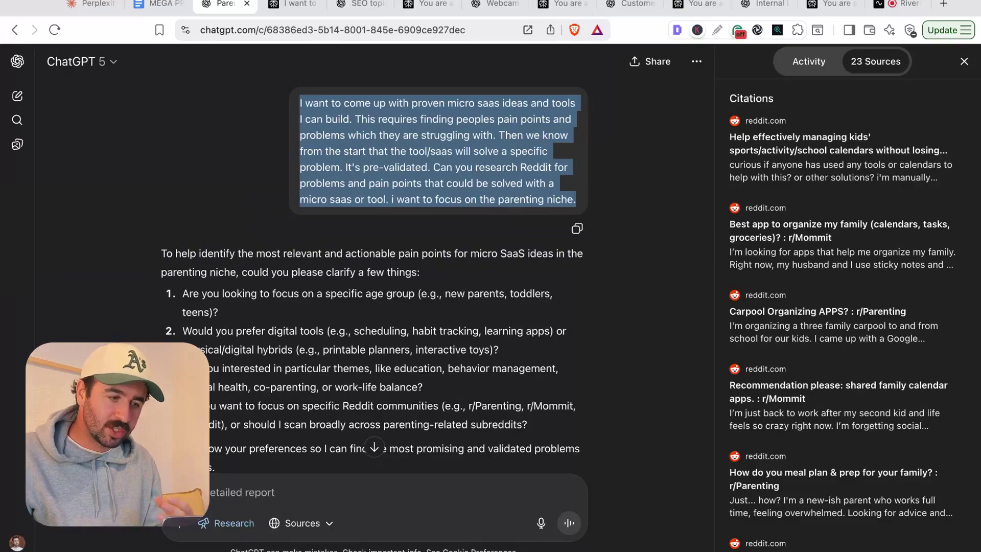
- Start a new ChatGPT chat and switch it to Deep research mode
{"action": "left_click", "coordinate": [342, 141]}
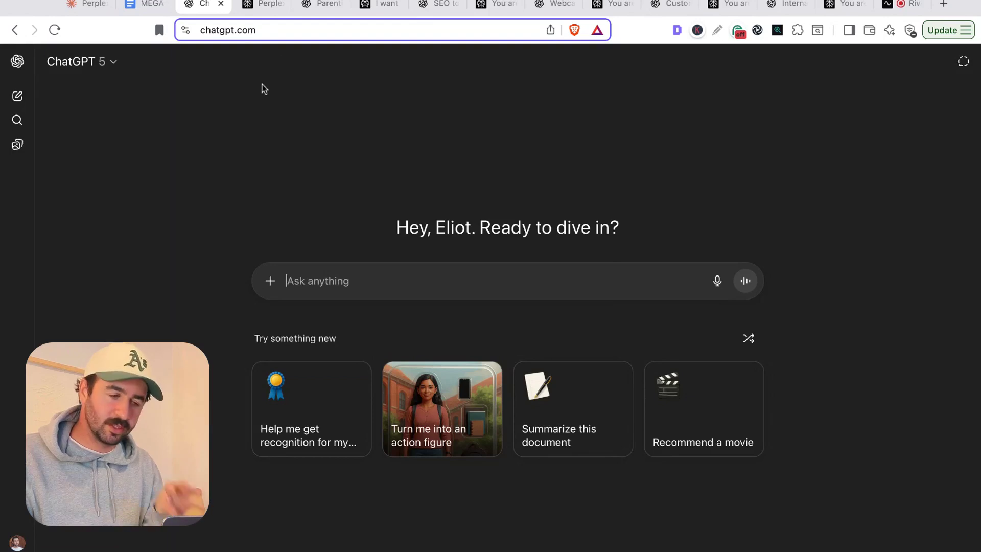
{"action": "left_click", "coordinate": [266, 6]}
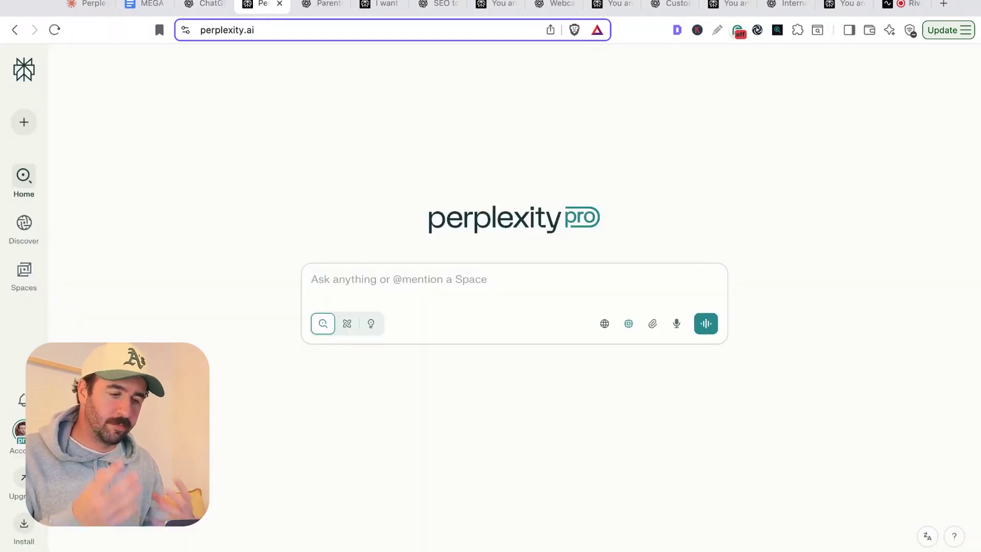
{"action": "left_click", "coordinate": [207, 7]}
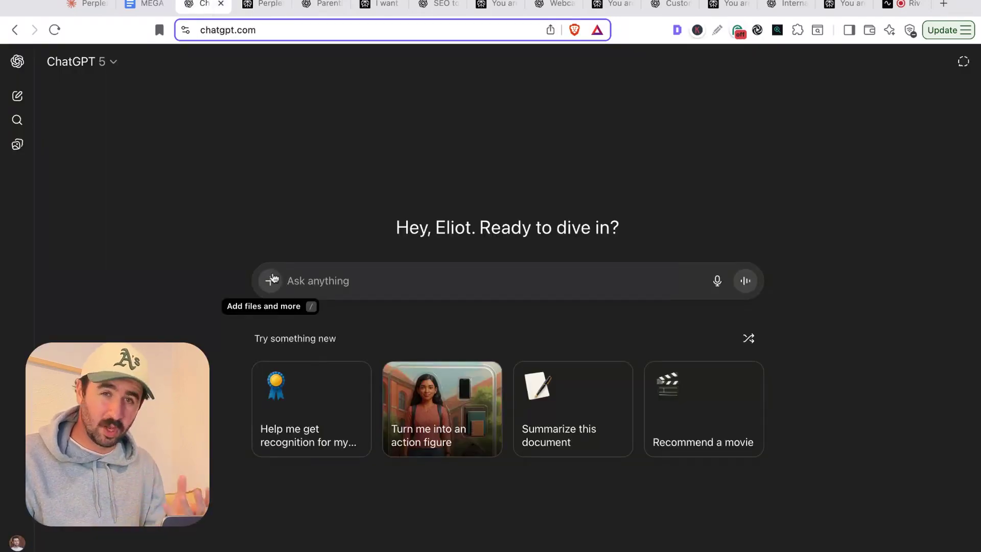
{"action": "left_click", "coordinate": [272, 279]}
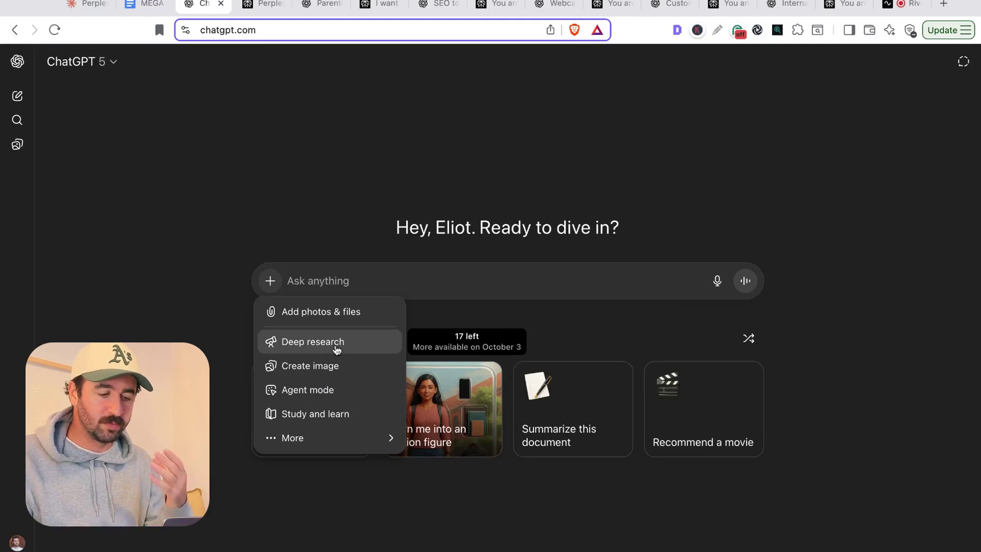
{"action": "left_click", "coordinate": [313, 341]}
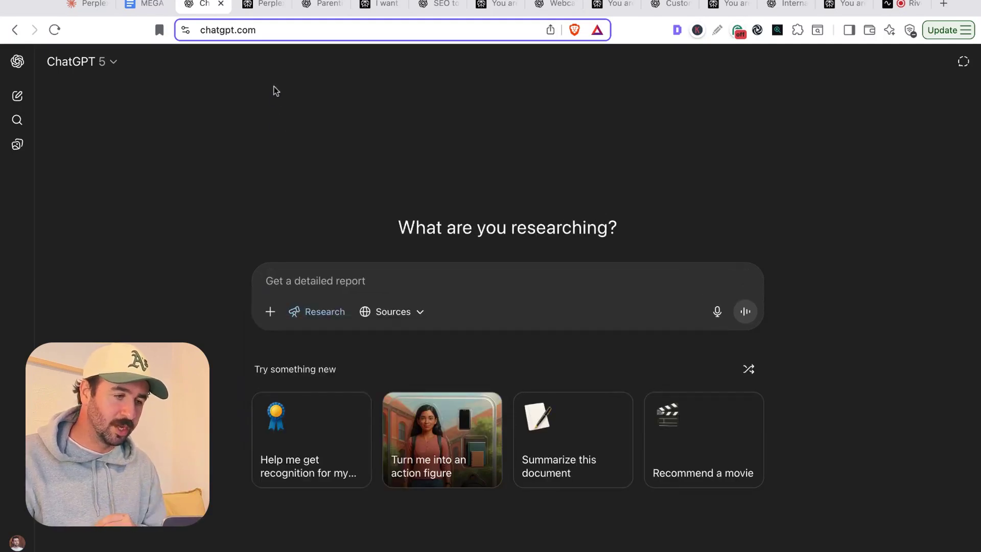
- Turn on Perplexity's Research mode with only Web as a source, then check ChatGPT's research sources
{"action": "left_click", "coordinate": [263, 4]}
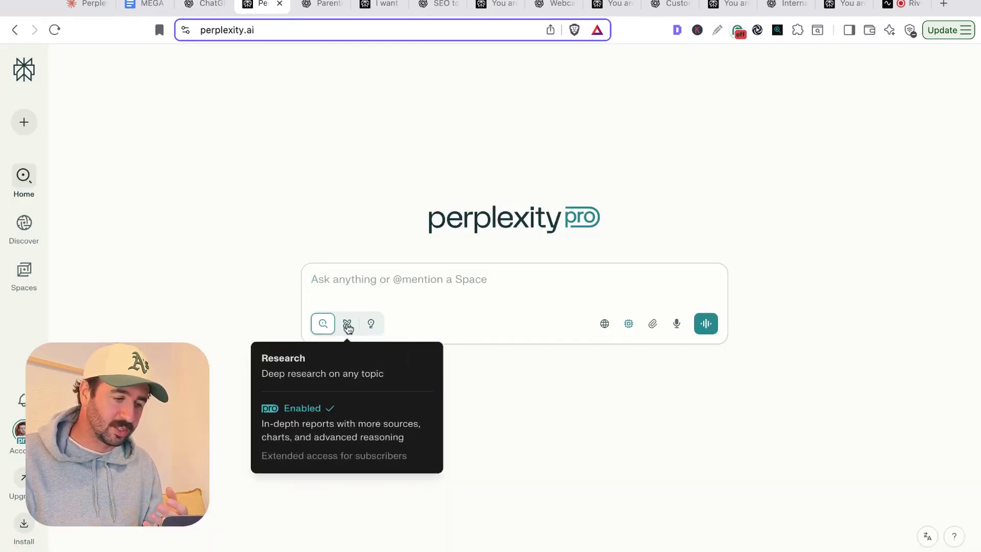
{"action": "left_click", "coordinate": [347, 325]}
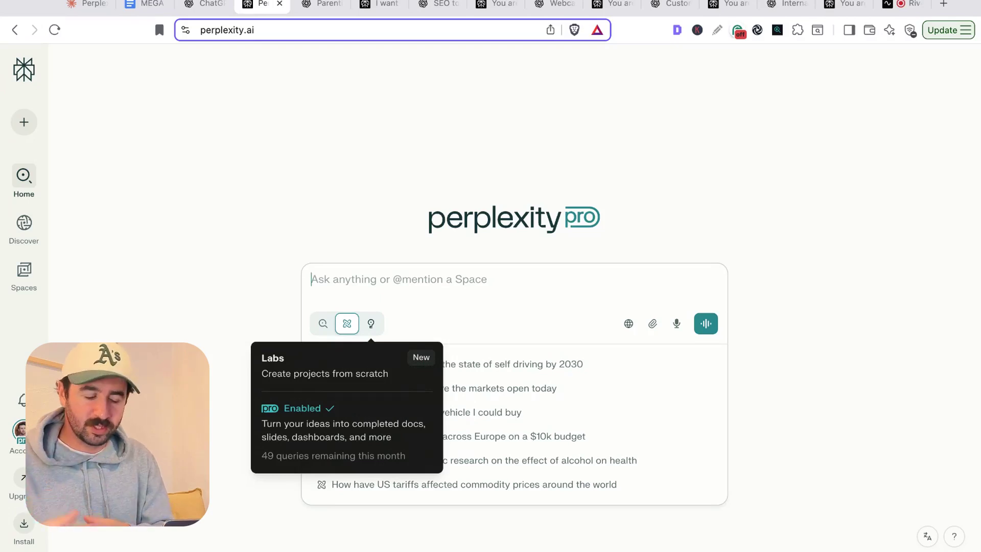
{"action": "left_click", "coordinate": [760, 252]}
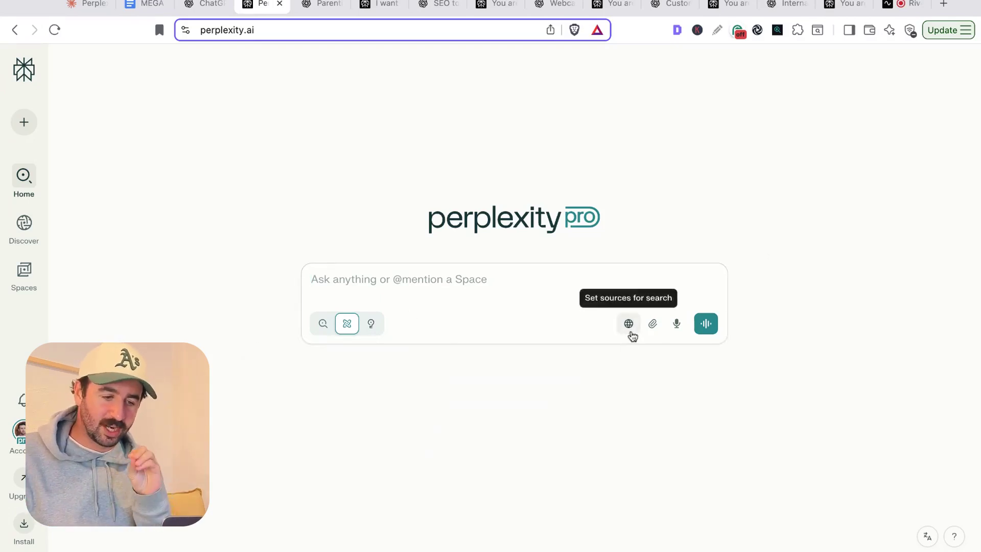
{"action": "left_click", "coordinate": [632, 334]}
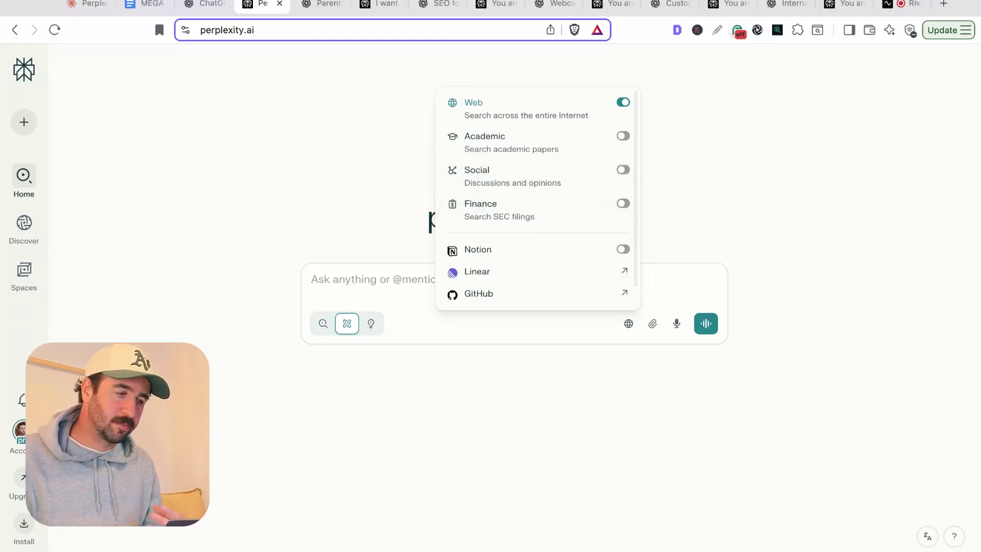
{"action": "left_click", "coordinate": [204, 6]}
{"action": "left_click", "coordinate": [394, 312]}
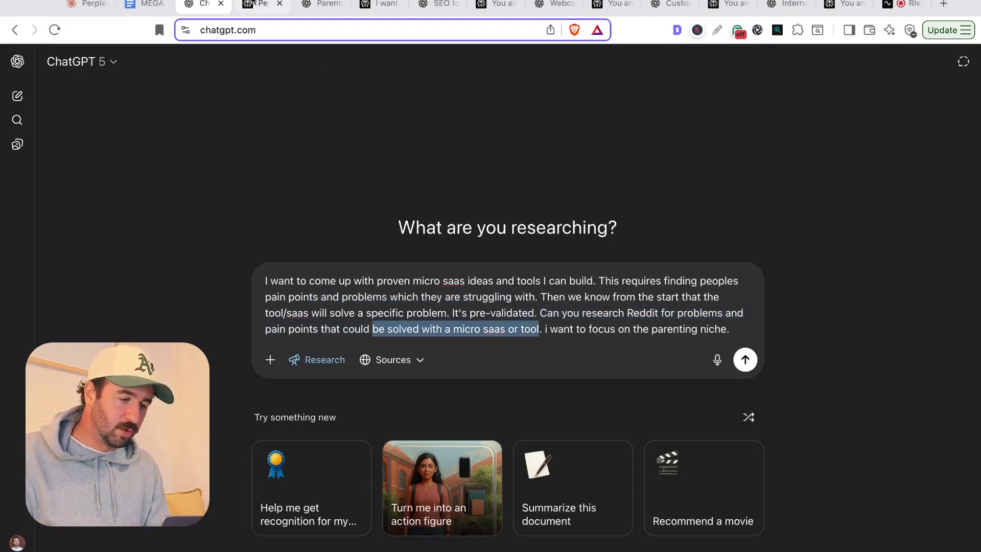
- Paste the same parenting micro-SaaS prompt into Perplexity's Ask field and submit it
{"action": "left_click", "coordinate": [256, 4]}
{"action": "left_click", "coordinate": [406, 277]}
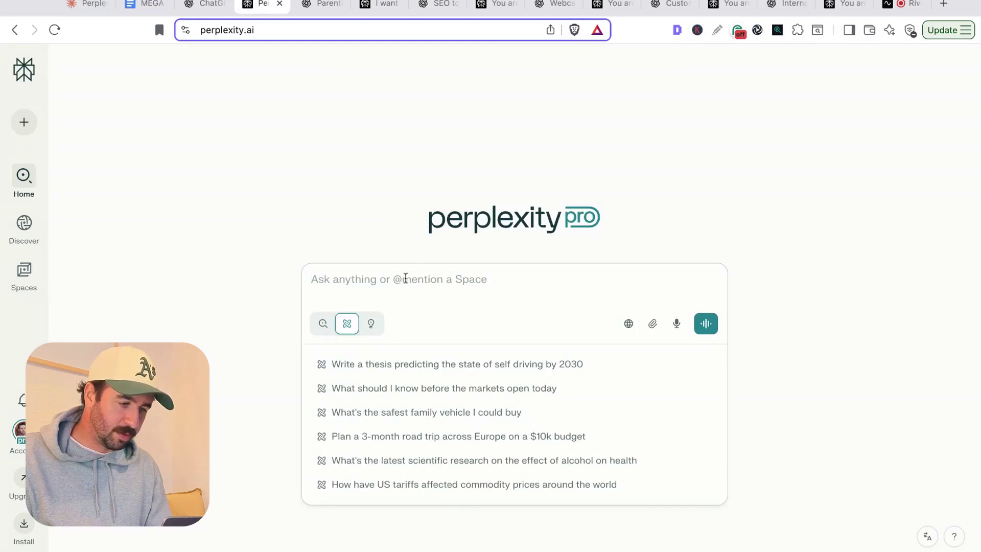
{"action": "type", "text": "I want to come up with proven micro saas ideas and tools I can build. This requires finding peoples pain points and problems which they are struggling with. Then we know from the start that the tool/saas will solve a specific problem. It's pre-validated. Can you research Reddit for problems and pain points that could be solved with a micro saas or tool. i want to focus on the parenting niche."}
{"action": "left_click", "coordinate": [706, 356]}
- Review ChatGPT's clarifying questions, then check on Perplexity's research progress
{"action": "left_click", "coordinate": [205, 4]}
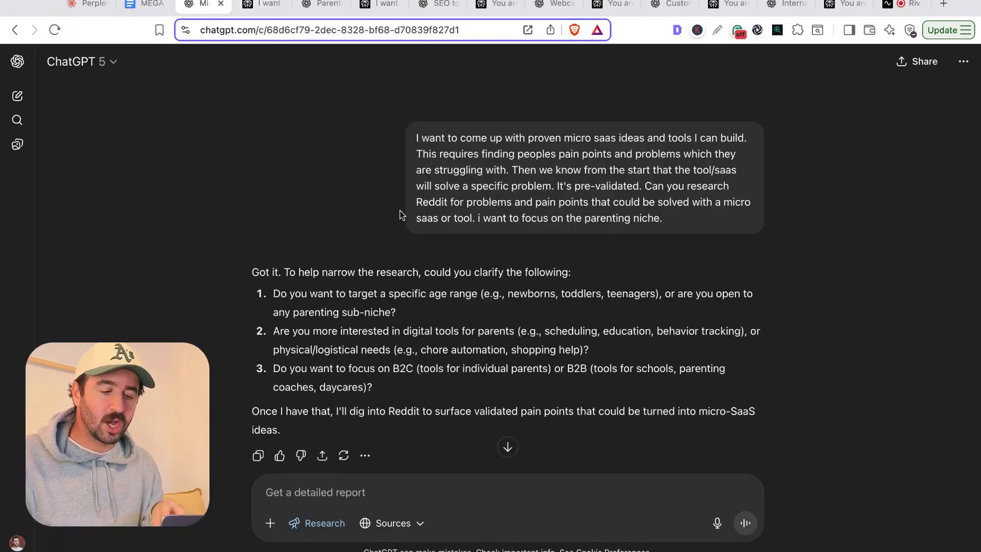
{"action": "scroll", "coordinate": [401, 214], "scroll_direction": "down", "scroll_amount": 1}
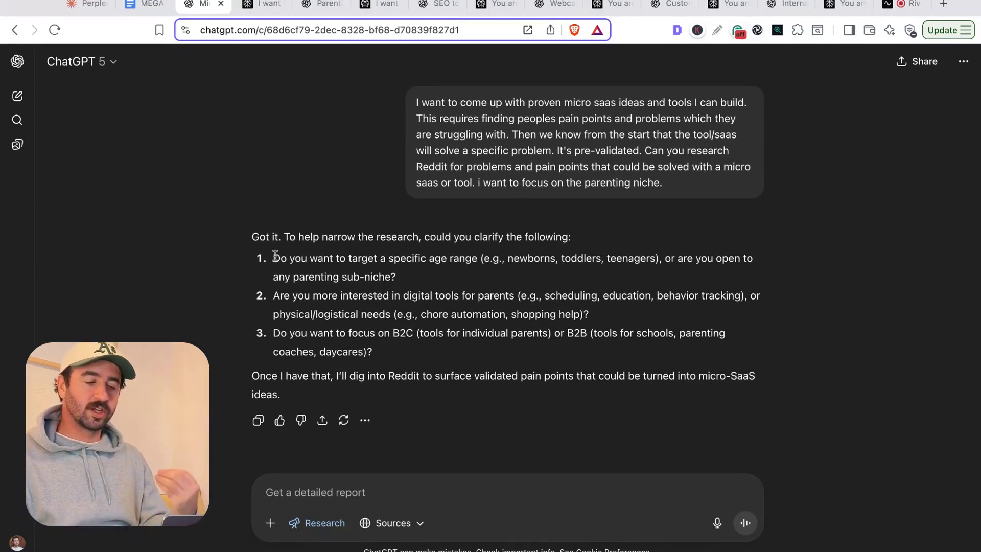
{"action": "left_click_drag", "start_coordinate": [276, 256], "coordinate": [372, 352]}
{"action": "key", "text": "ctrl+Tab"}
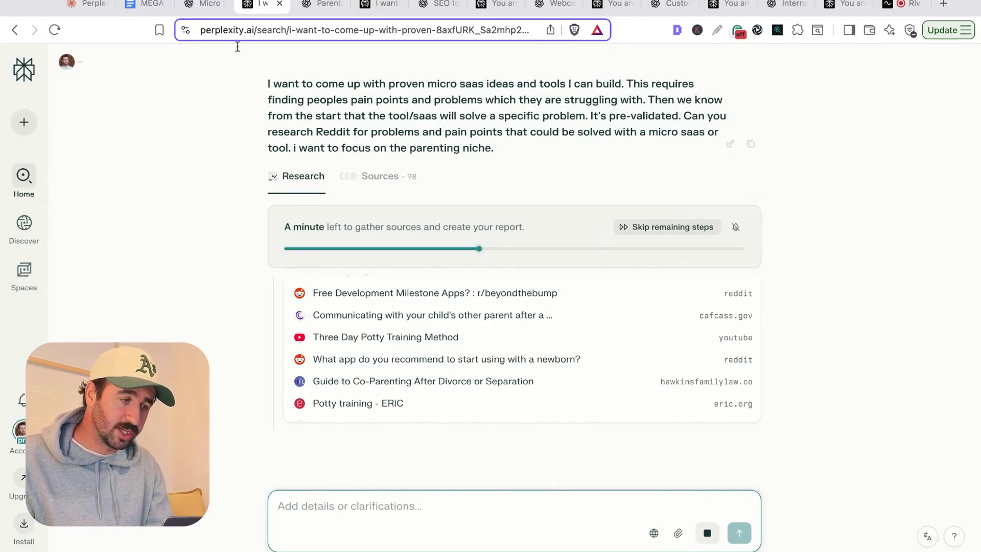
- Bring up the finished ChatGPT Parenting report citing 23 Reddit sources
{"action": "left_click", "coordinate": [666, 227]}
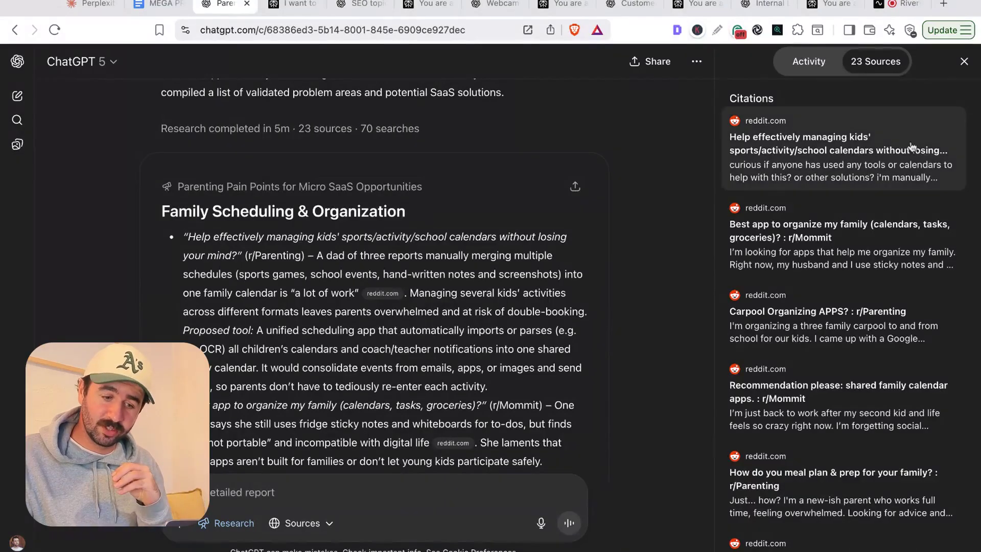
- Review Perplexity's finished parenting research answer and the Reddit sources it used
{"action": "left_click", "coordinate": [282, 14]}
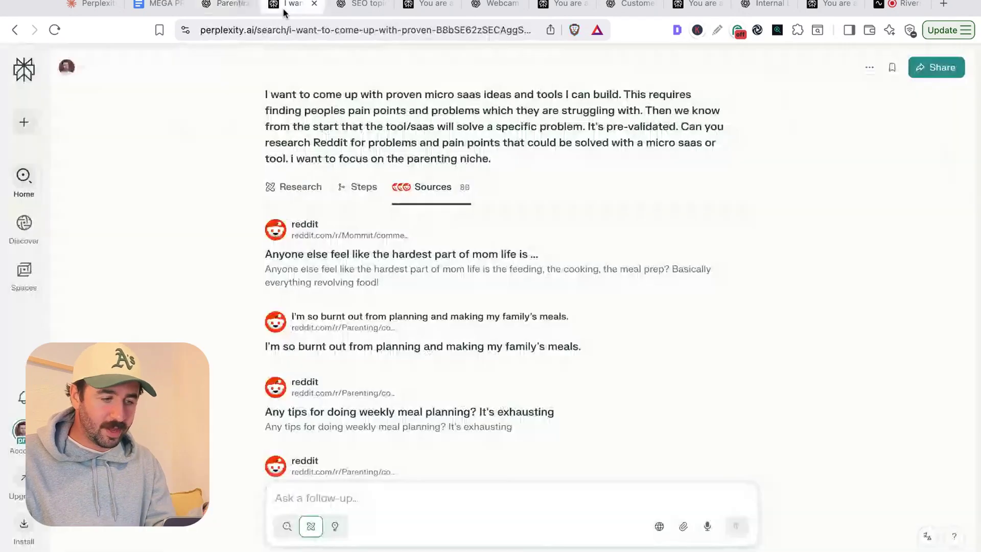
{"action": "left_click", "coordinate": [299, 189]}
{"action": "scroll", "coordinate": [410, 193], "scroll_direction": "down", "scroll_amount": 20}
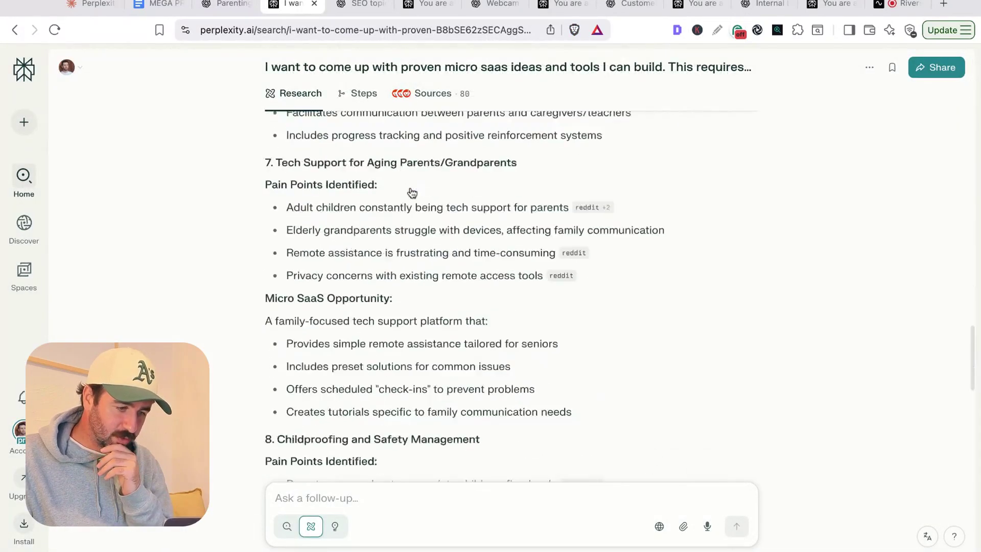
{"action": "scroll", "coordinate": [510, 291], "scroll_direction": "up", "scroll_amount": 10}
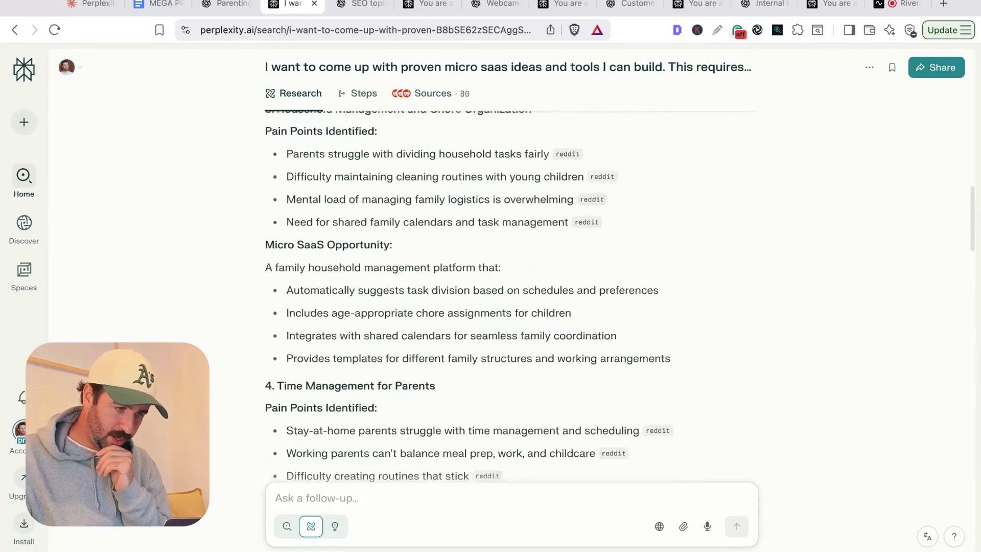
{"action": "left_click", "coordinate": [429, 94]}
{"action": "scroll", "coordinate": [429, 153], "scroll_direction": "up", "scroll_amount": 5}
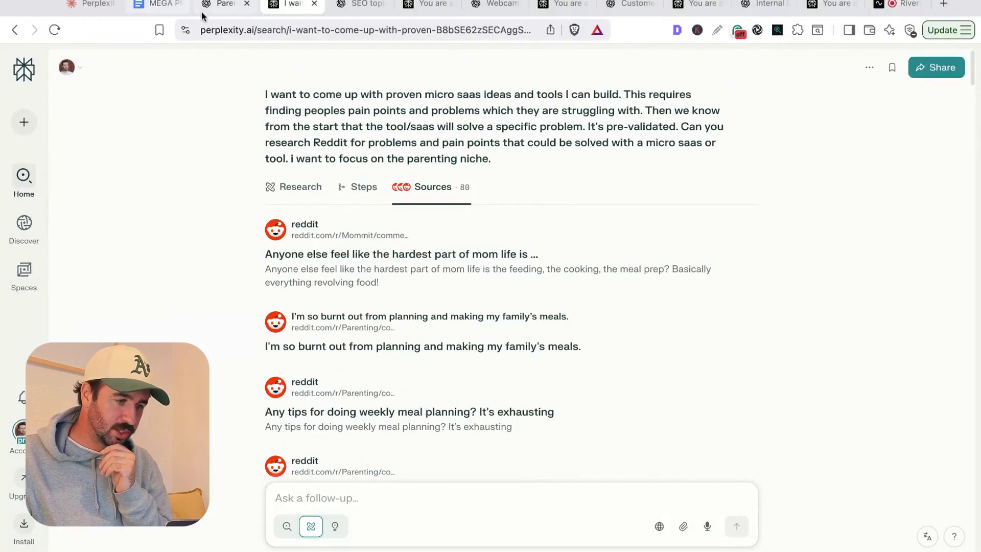
- Compare Perplexity's sources with ChatGPT's report, showing ChatGPT's report full width without citations
{"action": "left_click", "coordinate": [221, 5]}
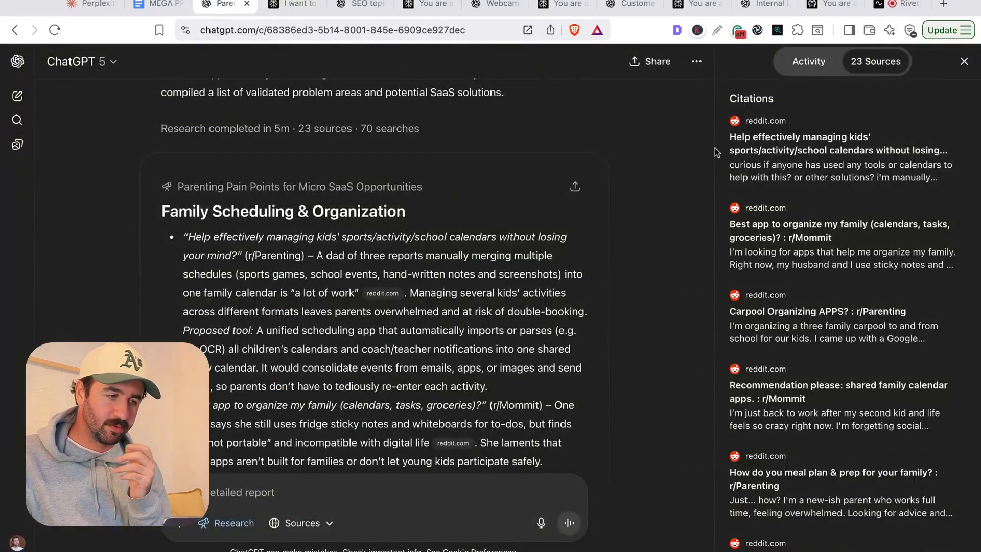
{"action": "left_click", "coordinate": [280, 10]}
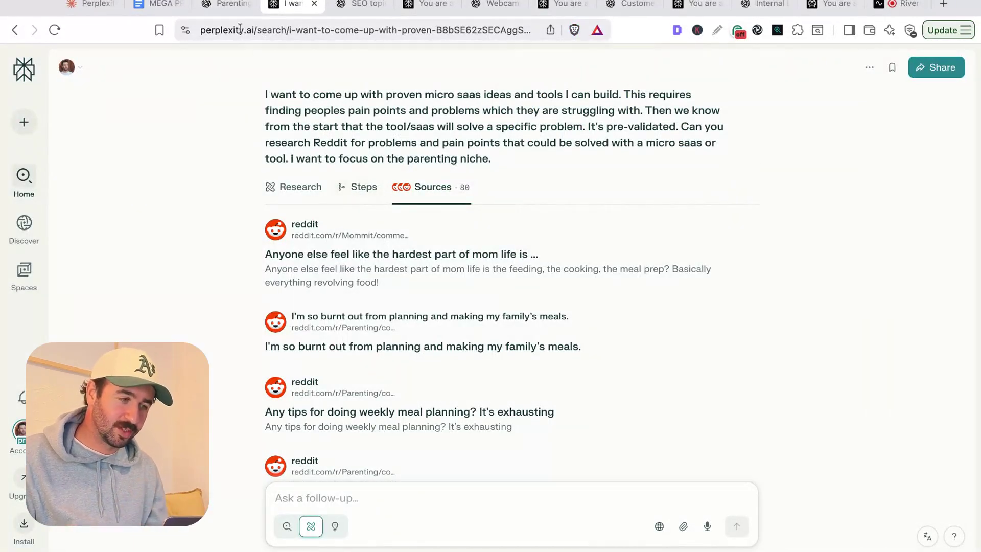
{"action": "left_click", "coordinate": [227, 5]}
{"action": "scroll", "coordinate": [726, 256], "scroll_direction": "down", "scroll_amount": 10}
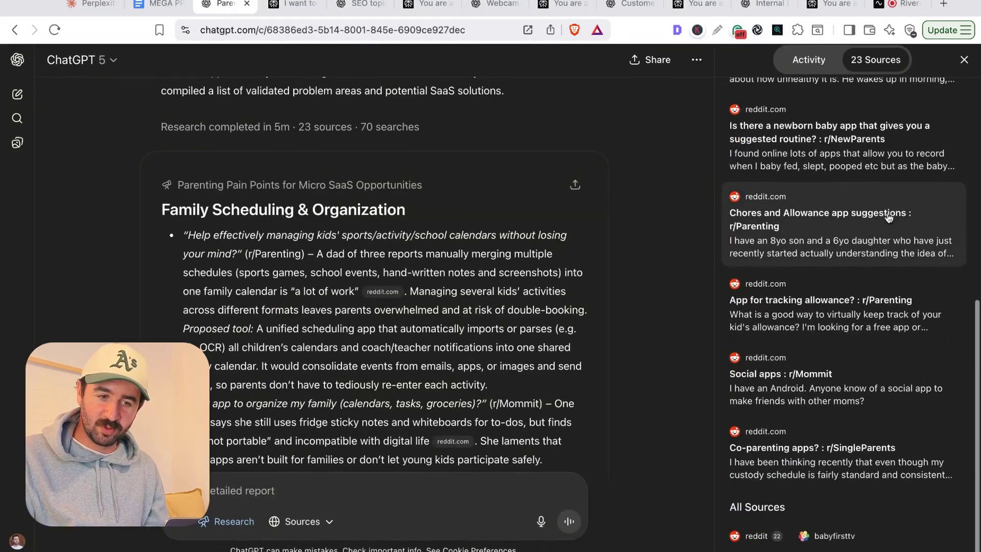
{"action": "scroll", "coordinate": [889, 219], "scroll_direction": "up", "scroll_amount": 10}
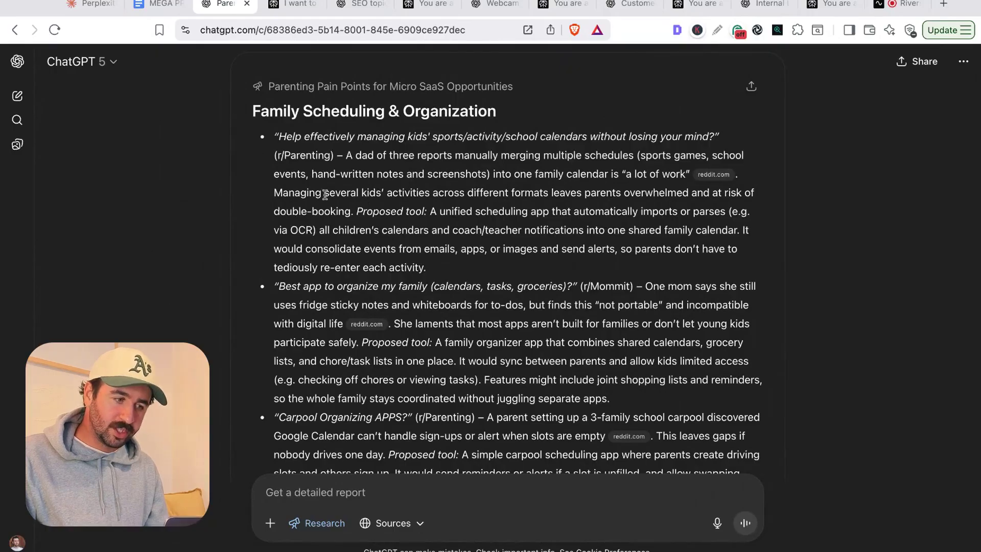
- Scroll through ChatGPT's parenting pain-points report
{"action": "scroll", "coordinate": [325, 194], "scroll_direction": "down", "scroll_amount": 2}
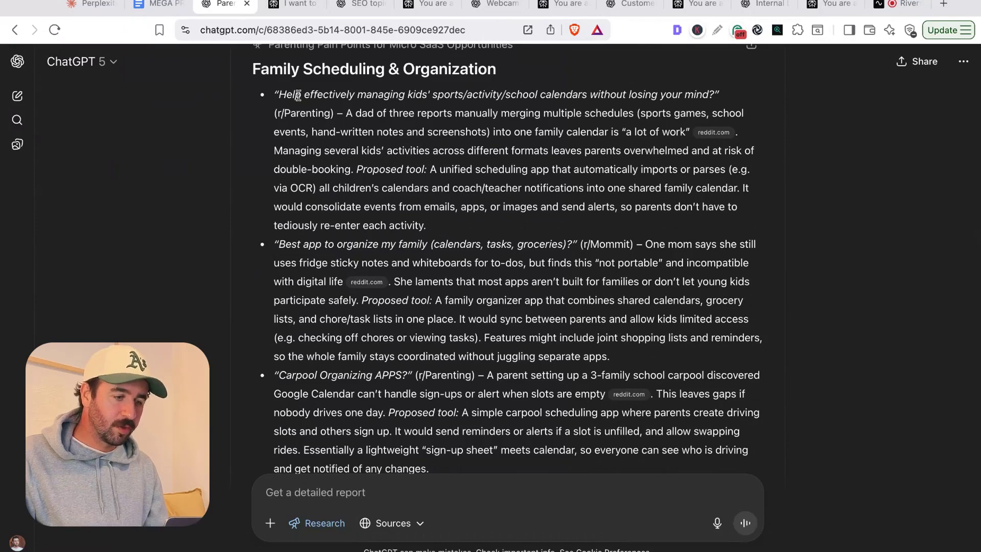
{"action": "scroll", "coordinate": [296, 95], "scroll_direction": "down", "scroll_amount": 15}
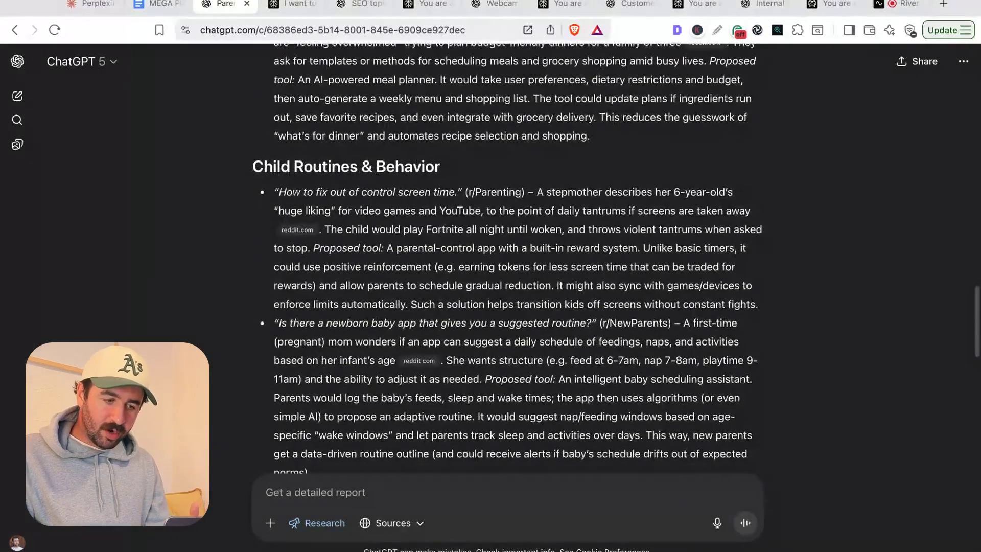
{"action": "scroll", "coordinate": [508, 258], "scroll_direction": "down", "scroll_amount": 4}
{"action": "scroll", "coordinate": [507, 258], "scroll_direction": "down", "scroll_amount": 5}
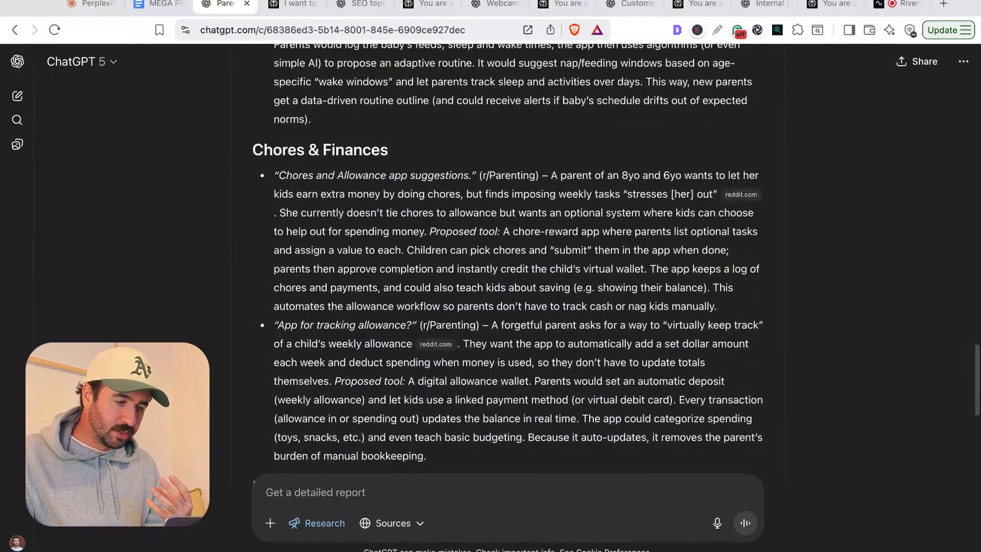
{"action": "scroll", "coordinate": [507, 258], "scroll_direction": "down", "scroll_amount": 10}
{"action": "scroll", "coordinate": [507, 258], "scroll_direction": "down", "scroll_amount": 2}
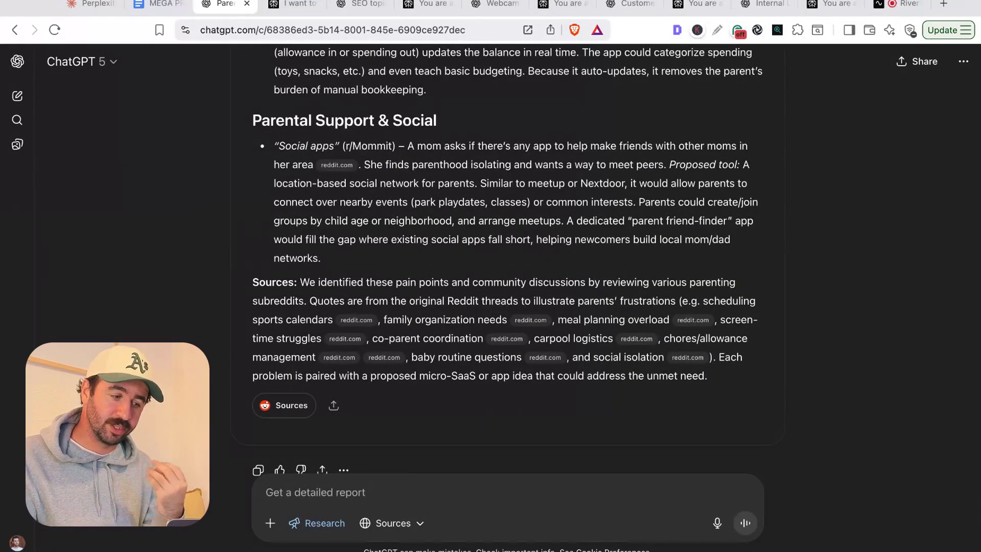
{"action": "scroll", "coordinate": [410, 239], "scroll_direction": "up", "scroll_amount": 20}
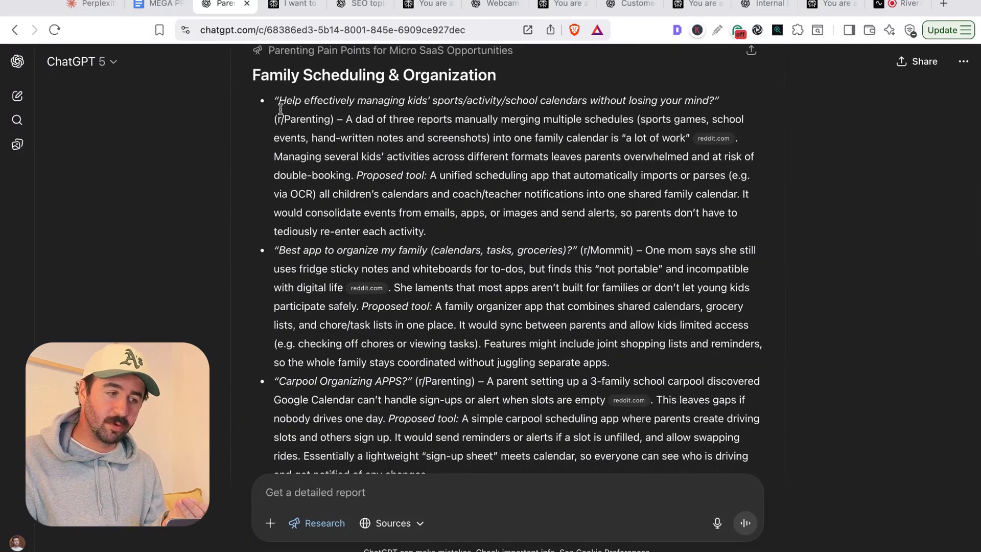
- Highlight a parent quote, the Family Scheduling & Organization heading, and the Carpool Organizing APPS? title
{"action": "left_click_drag", "start_coordinate": [283, 102], "coordinate": [708, 100]}
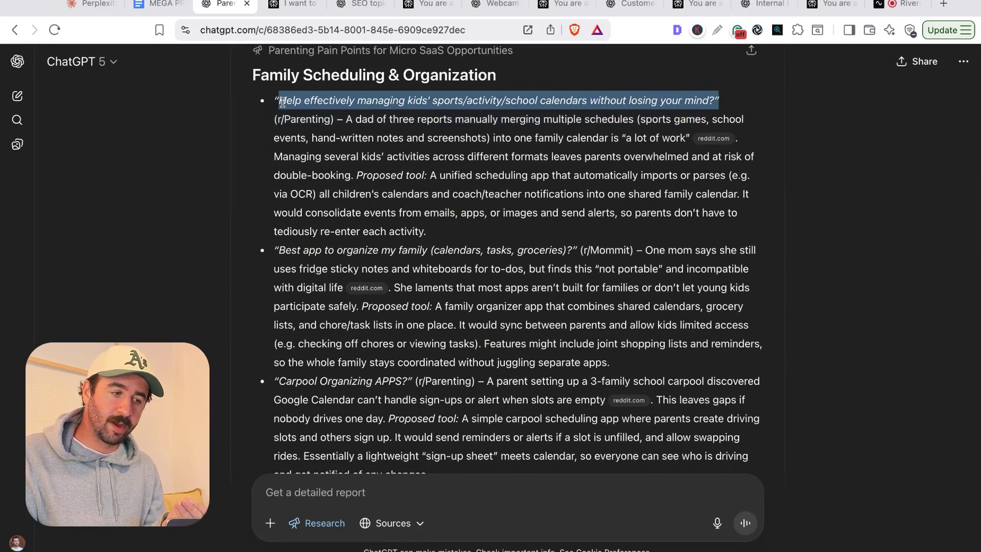
{"action": "left_click", "coordinate": [387, 102]}
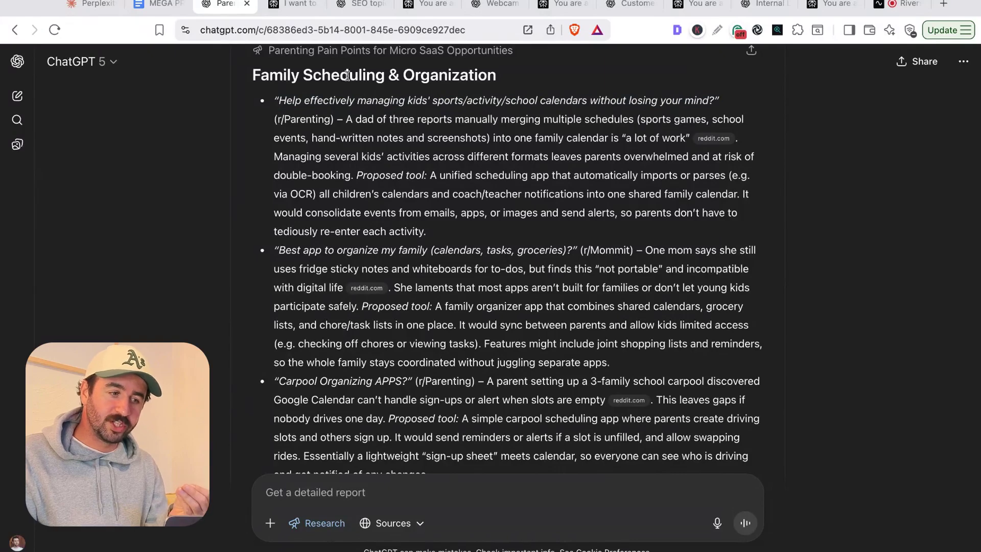
{"action": "left_click_drag", "start_coordinate": [348, 75], "coordinate": [478, 76]}
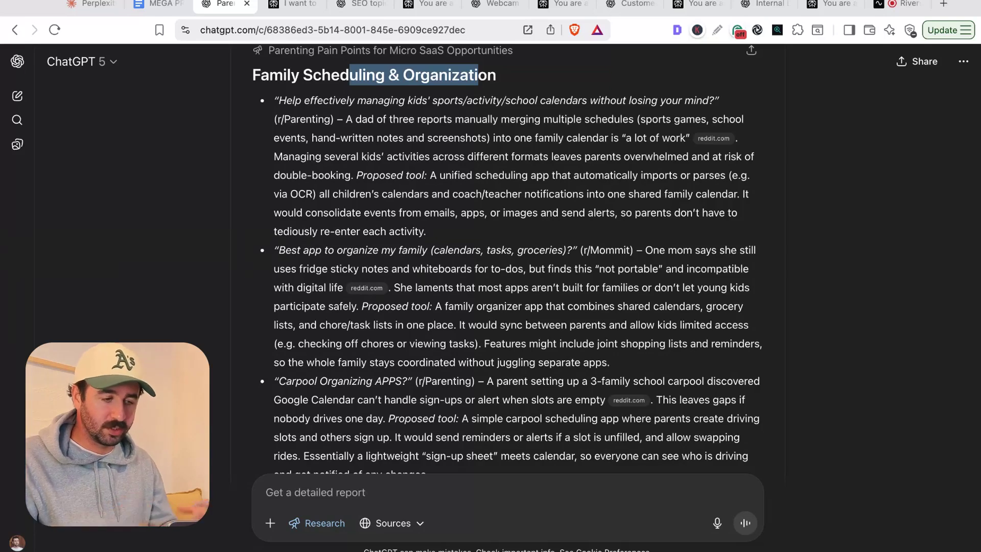
{"action": "left_click_drag", "start_coordinate": [386, 174], "coordinate": [511, 175]}
{"action": "scroll", "coordinate": [387, 175], "scroll_direction": "down", "scroll_amount": 1}
{"action": "scroll", "coordinate": [387, 175], "scroll_direction": "down", "scroll_amount": 3}
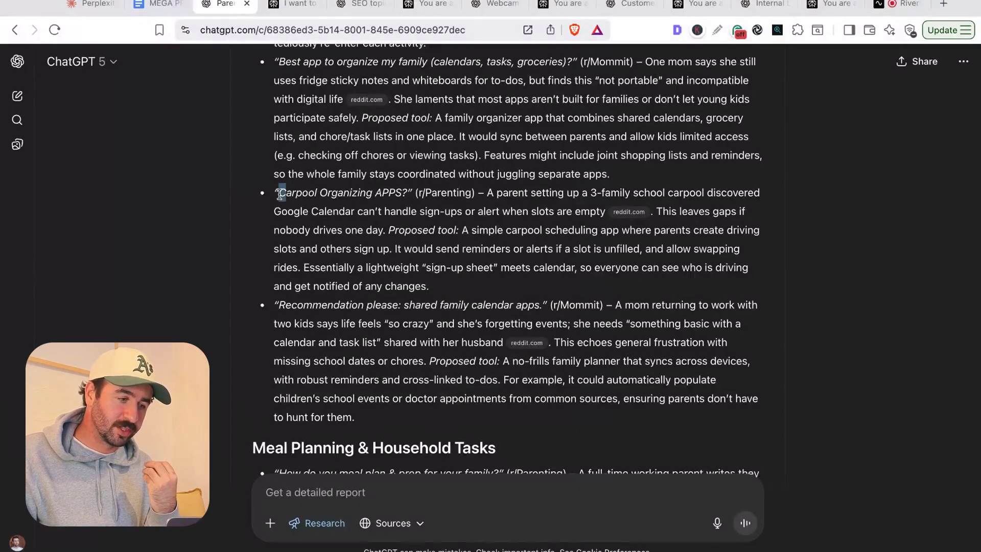
{"action": "left_click_drag", "start_coordinate": [280, 194], "coordinate": [389, 193]}
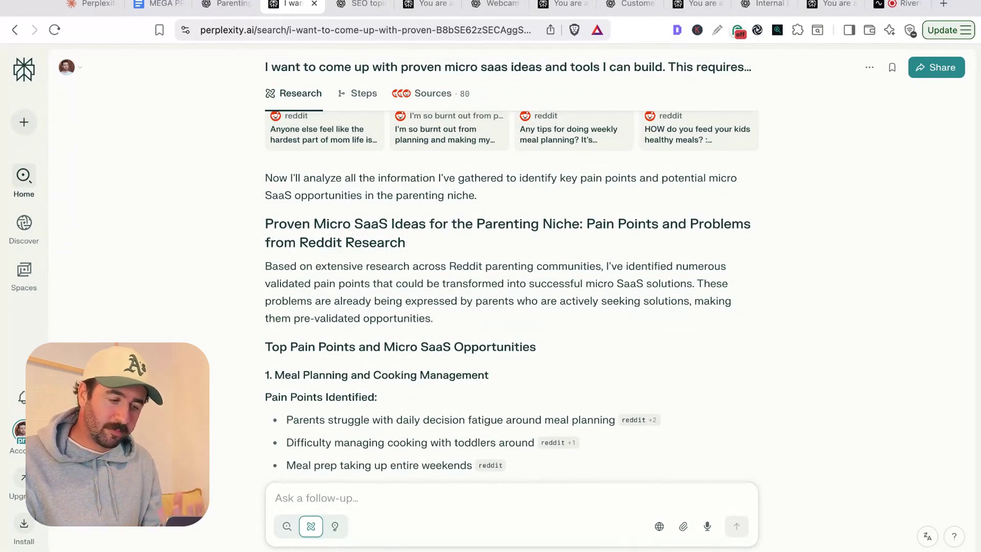
{"action": "scroll", "coordinate": [460, 330], "scroll_direction": "down", "scroll_amount": 3}
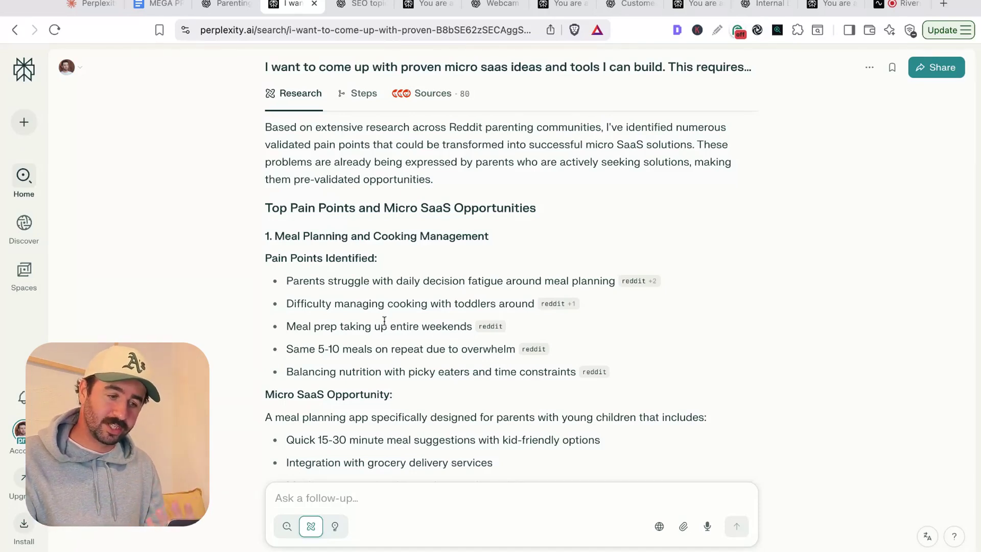
- Scroll Perplexity's parenting report to its Pain Points section
{"action": "scroll", "coordinate": [383, 303], "scroll_direction": "down", "scroll_amount": 3}
{"action": "scroll", "coordinate": [358, 207], "scroll_direction": "up", "scroll_amount": 1}
{"action": "left_click_drag", "start_coordinate": [282, 132], "coordinate": [377, 132]}
{"action": "scroll", "coordinate": [351, 199], "scroll_direction": "up", "scroll_amount": 2}
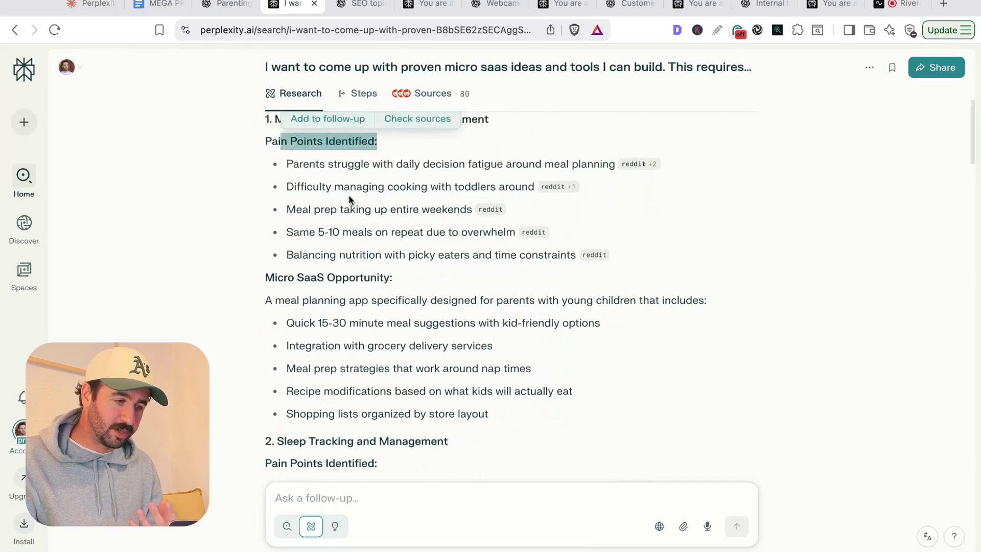
{"action": "left_click", "coordinate": [444, 141]}
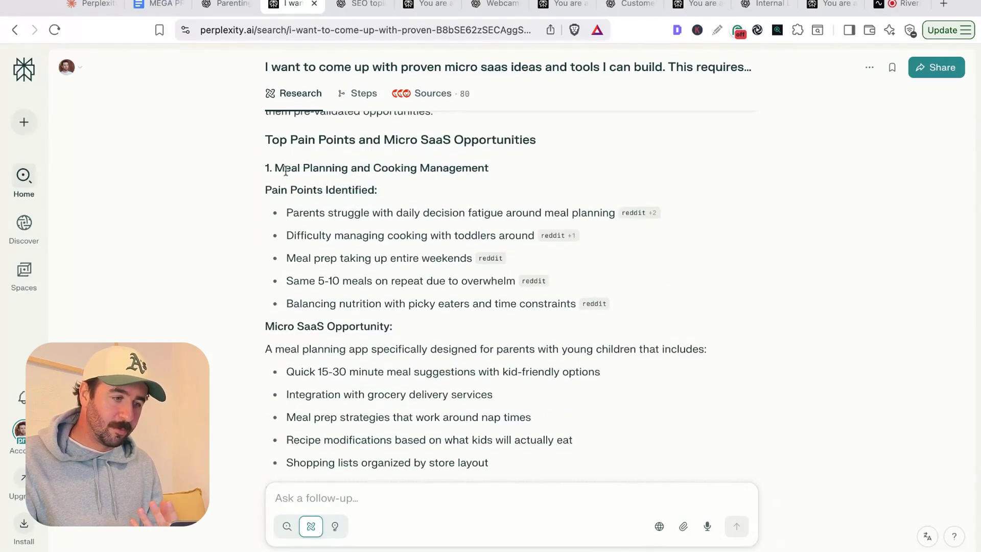
- Highlight the Meal Planning and Cooking Management heading and preview its Reddit citation sources
{"action": "left_click_drag", "start_coordinate": [285, 171], "coordinate": [443, 170]}
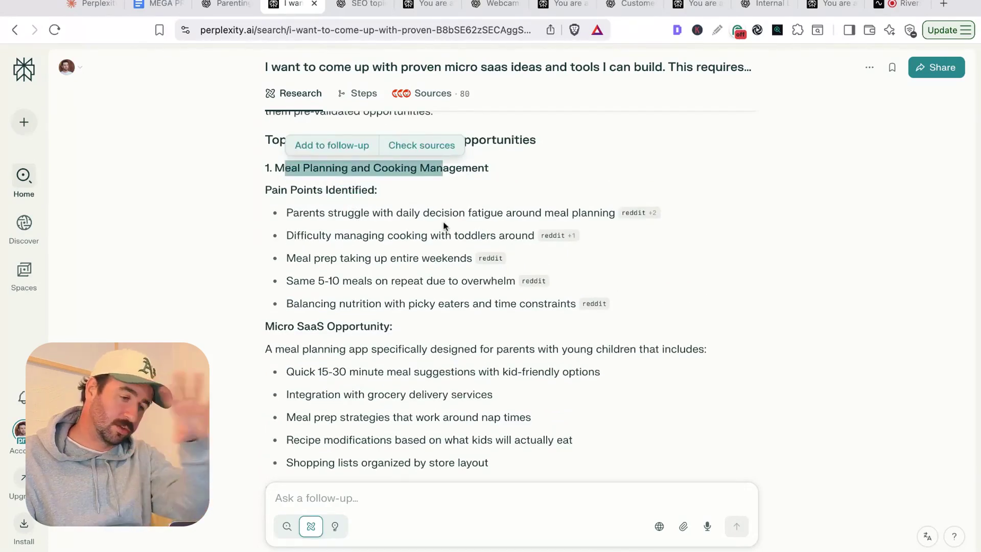
{"action": "left_click", "coordinate": [386, 231]}
{"action": "mouse_move", "coordinate": [642, 221]}
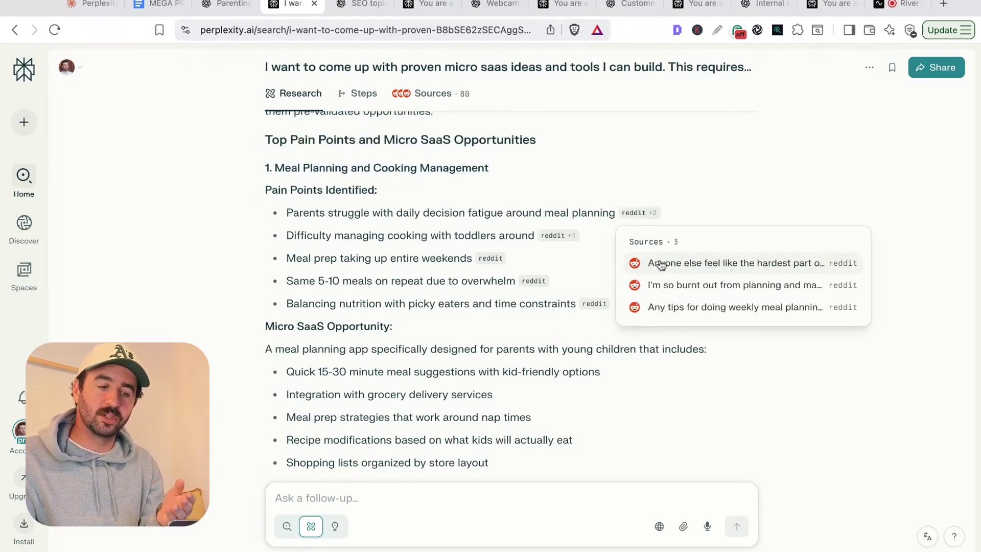
{"action": "mouse_move", "coordinate": [559, 235]}
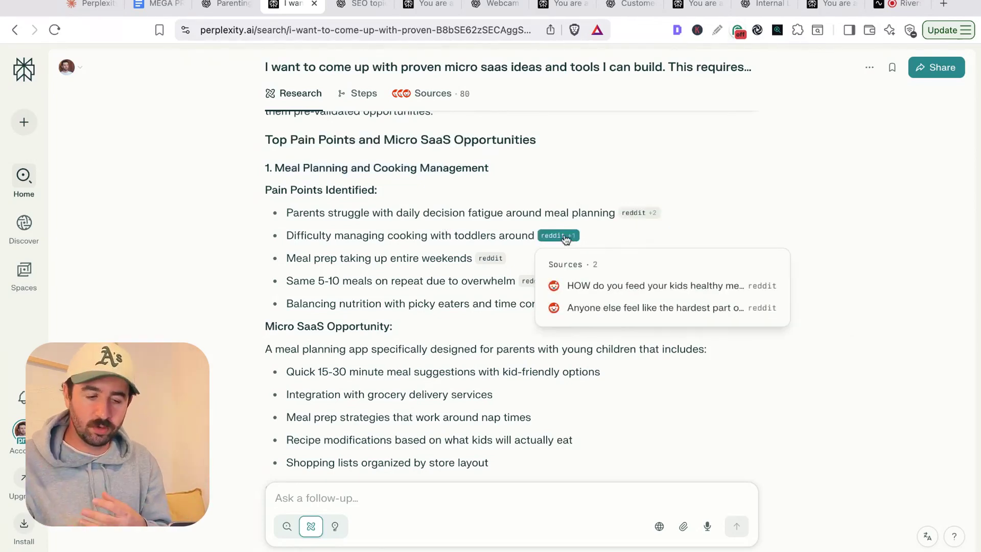
{"action": "mouse_move", "coordinate": [490, 261]}
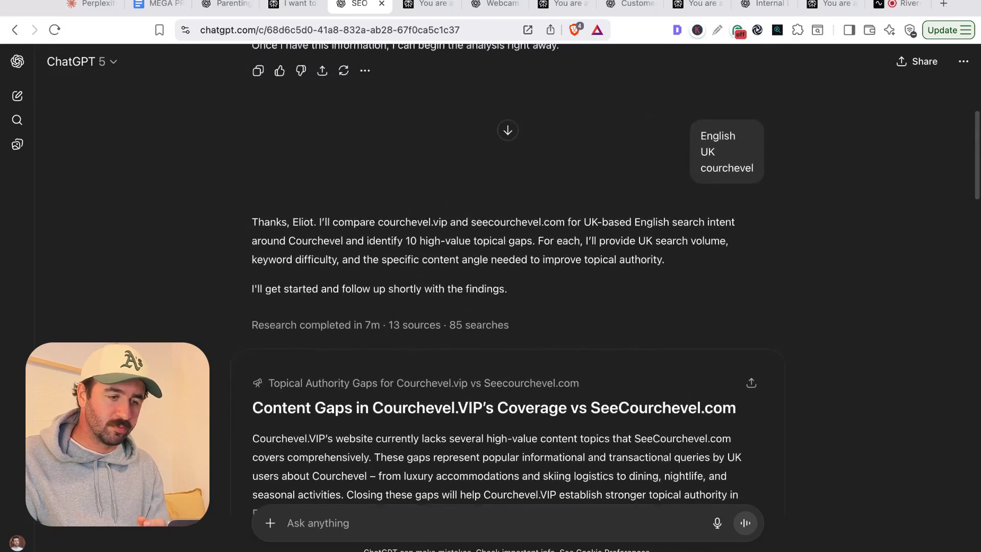
- Highlight the Courchevel SEO prompt, skim ChatGPT's content-gap table, then open Perplexity's answer
{"action": "scroll", "coordinate": [419, 159], "scroll_direction": "up", "scroll_amount": 7}
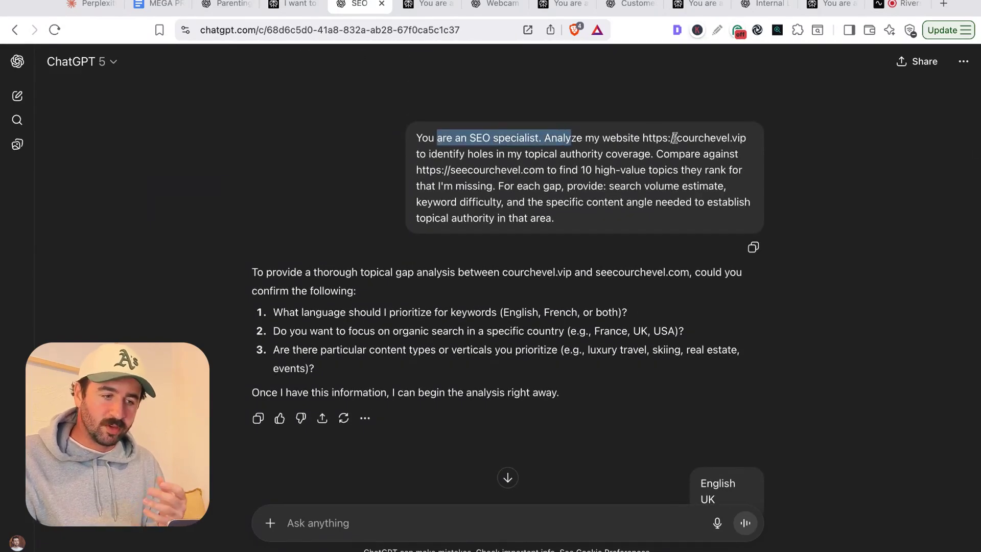
{"action": "left_click_drag", "start_coordinate": [443, 153], "coordinate": [572, 154]}
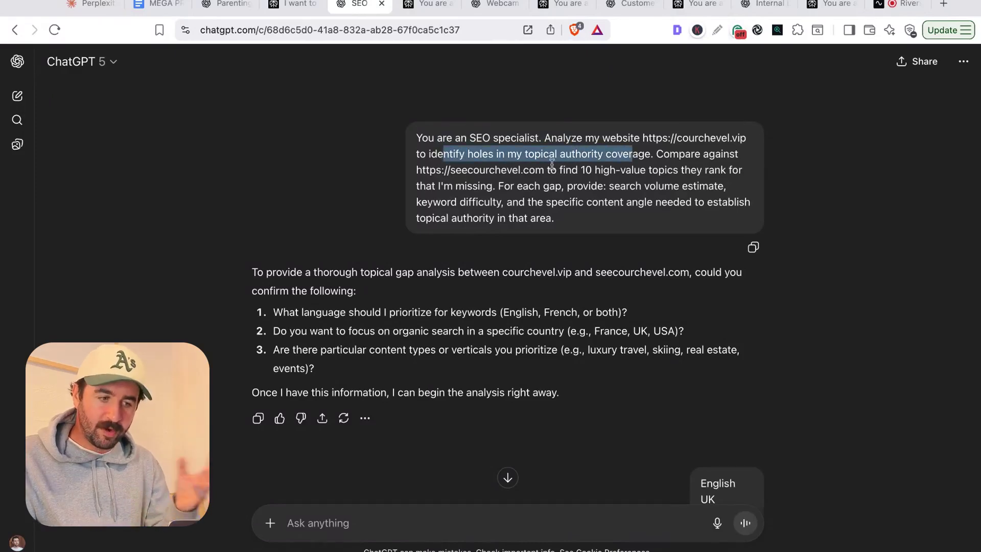
{"action": "left_click_drag", "start_coordinate": [442, 170], "coordinate": [554, 218]}
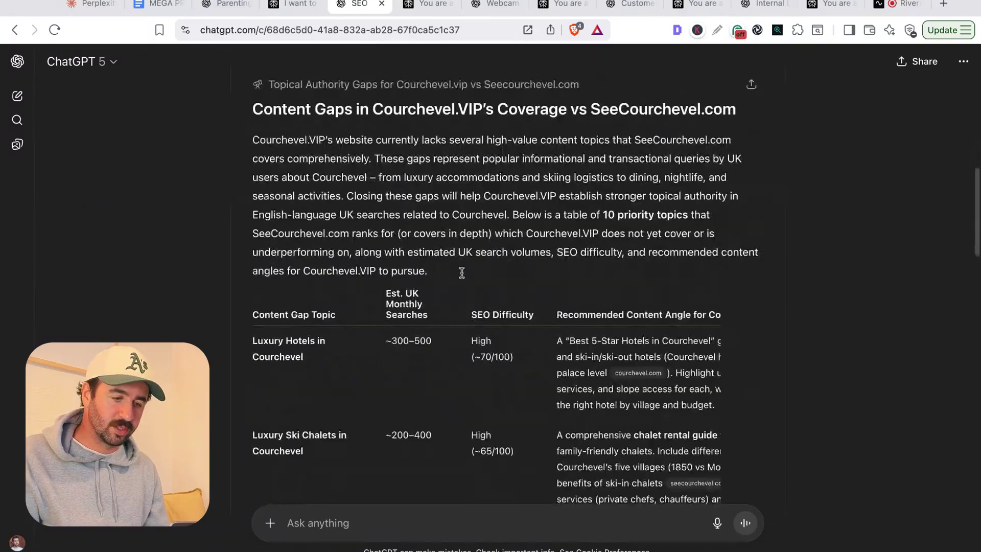
{"action": "scroll", "coordinate": [460, 271], "scroll_direction": "down", "scroll_amount": 20}
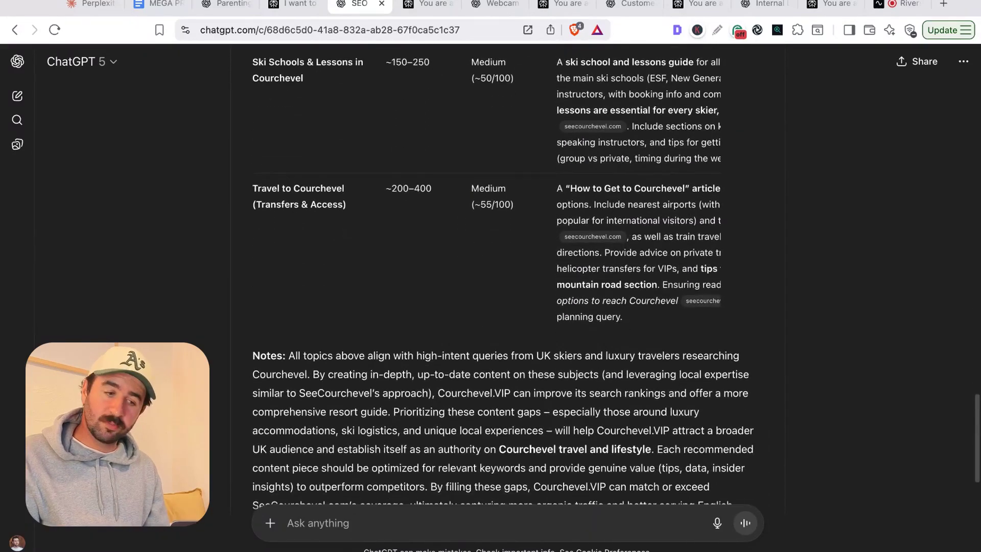
{"action": "scroll", "coordinate": [668, 203], "scroll_direction": "up", "scroll_amount": 20}
{"action": "scroll", "coordinate": [668, 204], "scroll_direction": "down", "scroll_amount": 3}
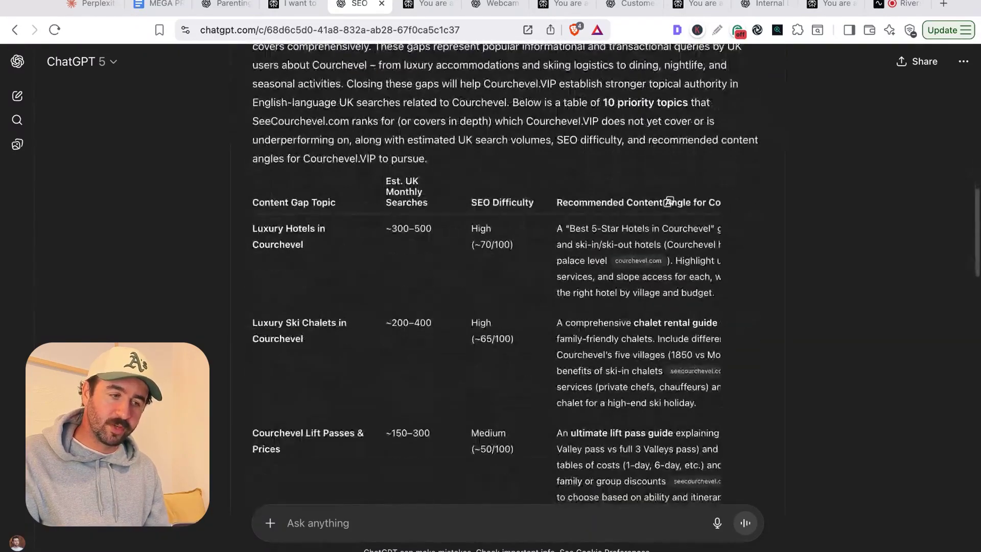
{"action": "scroll", "coordinate": [668, 204], "scroll_direction": "up", "scroll_amount": 1}
{"action": "left_click", "coordinate": [421, 10]}
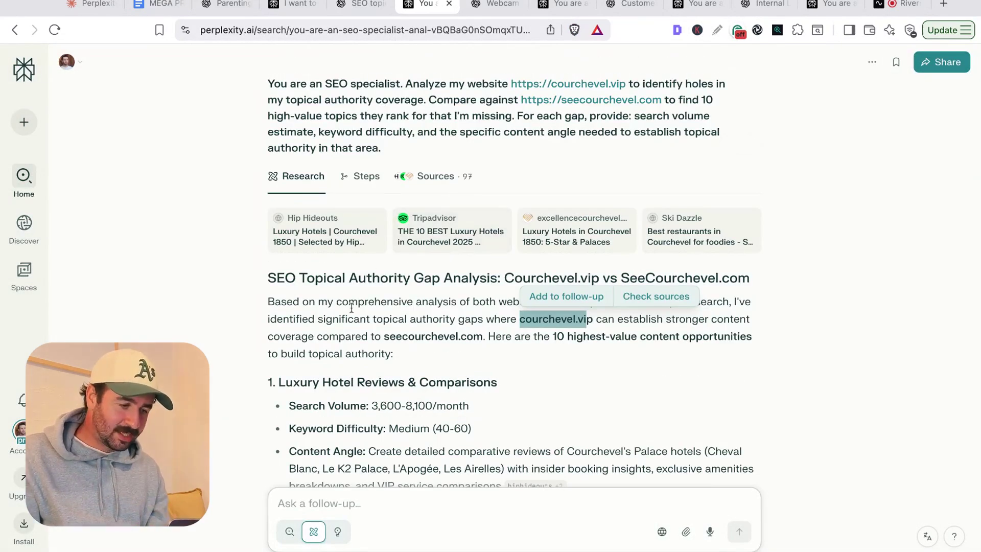
- Skim Perplexity's ten Courchevel content opportunities, then return to ChatGPT's content-gap table
{"action": "scroll", "coordinate": [351, 307], "scroll_direction": "down", "scroll_amount": 3}
{"action": "scroll", "coordinate": [338, 176], "scroll_direction": "down", "scroll_amount": 10}
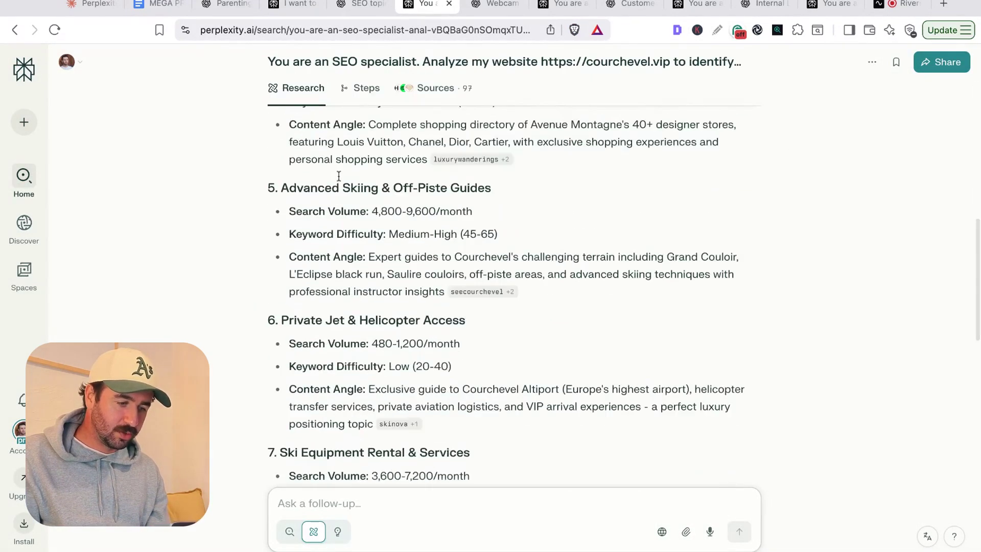
{"action": "scroll", "coordinate": [338, 176], "scroll_direction": "down", "scroll_amount": 10}
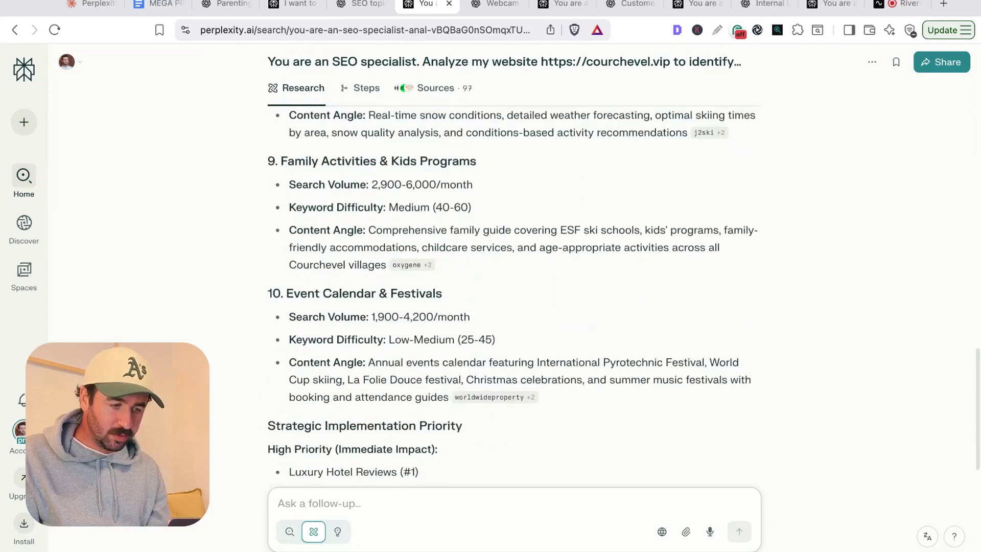
{"action": "scroll", "coordinate": [511, 297], "scroll_direction": "up", "scroll_amount": 20}
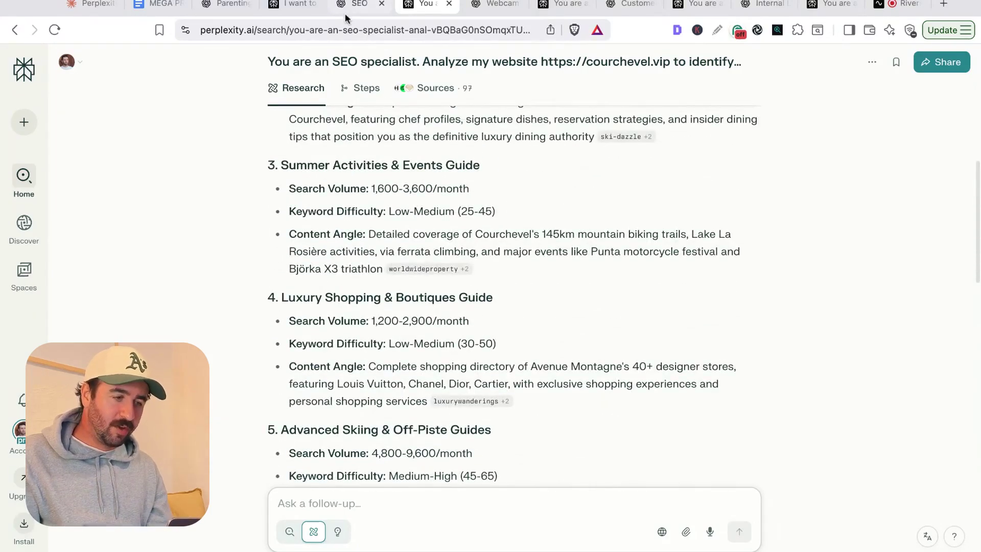
{"action": "left_click", "coordinate": [346, 17]}
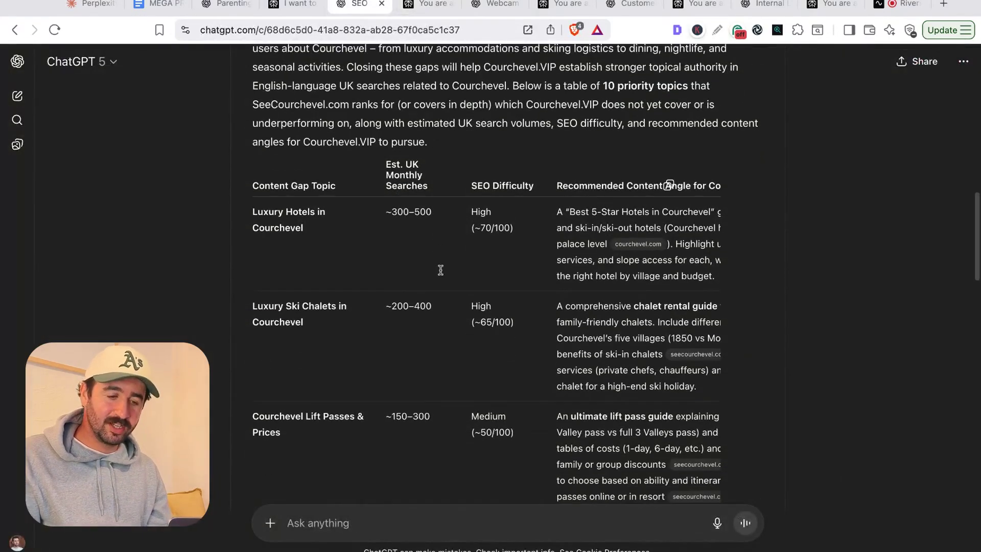
{"action": "scroll", "coordinate": [440, 270], "scroll_direction": "down", "scroll_amount": 1}
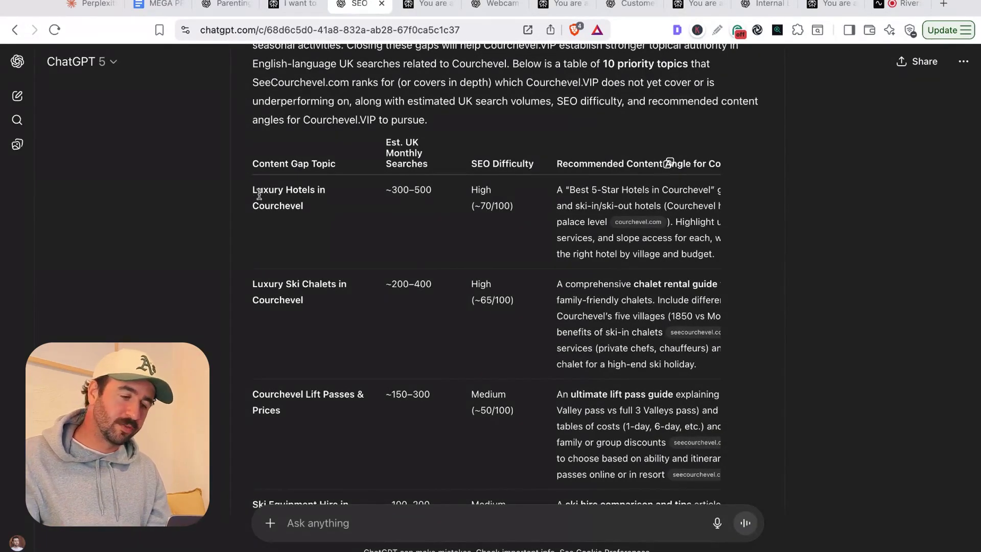
{"action": "left_click_drag", "start_coordinate": [259, 195], "coordinate": [295, 206]}
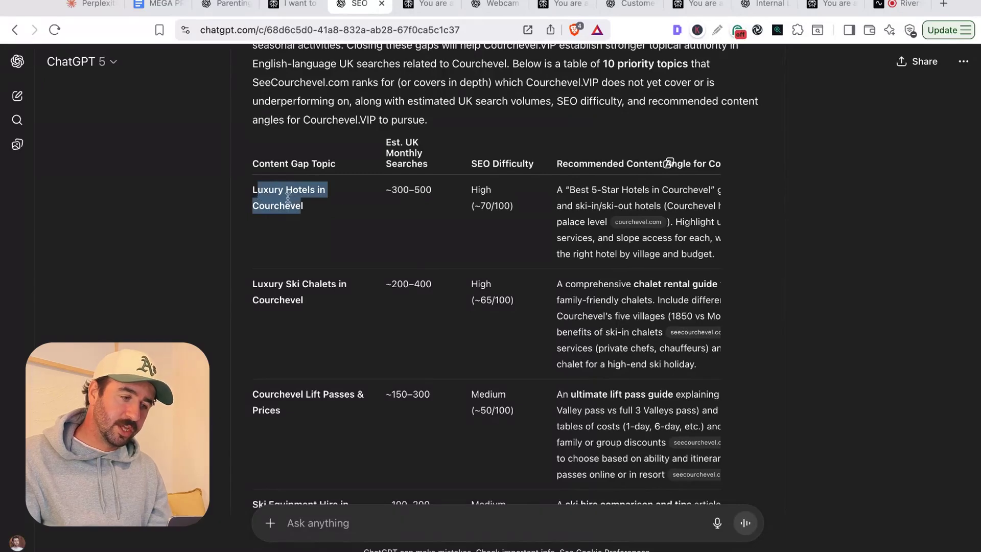
{"action": "left_click", "coordinate": [281, 193]}
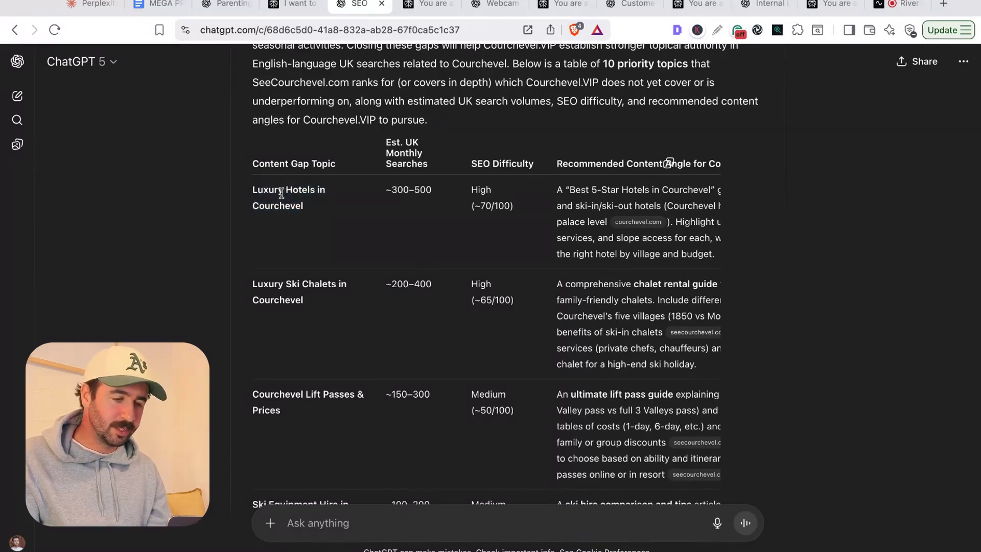
{"action": "scroll", "coordinate": [283, 193], "scroll_direction": "down", "scroll_amount": 1}
{"action": "left_click_drag", "start_coordinate": [261, 157], "coordinate": [303, 174]}
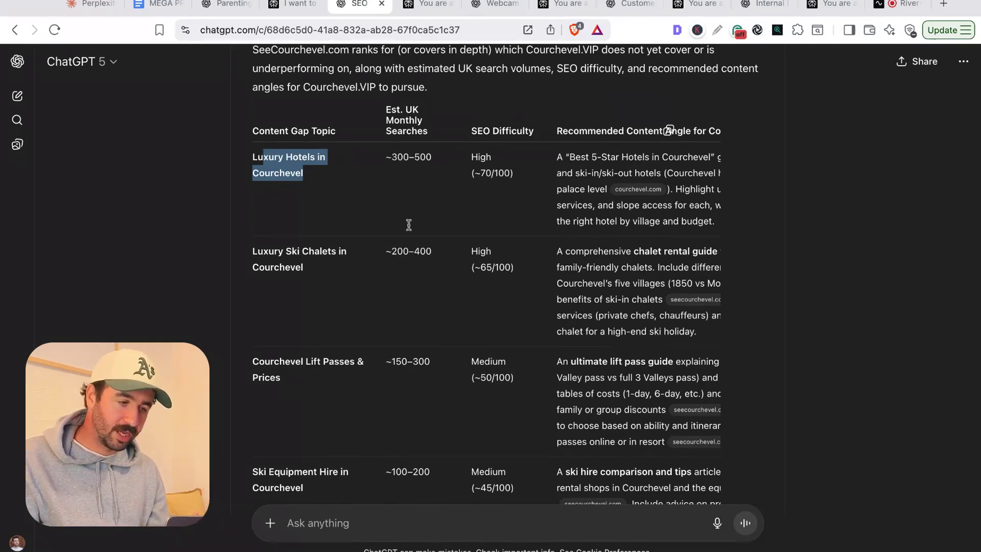
{"action": "scroll", "coordinate": [279, 172], "scroll_direction": "down", "scroll_amount": 5}
{"action": "scroll", "coordinate": [280, 172], "scroll_direction": "down", "scroll_amount": 2}
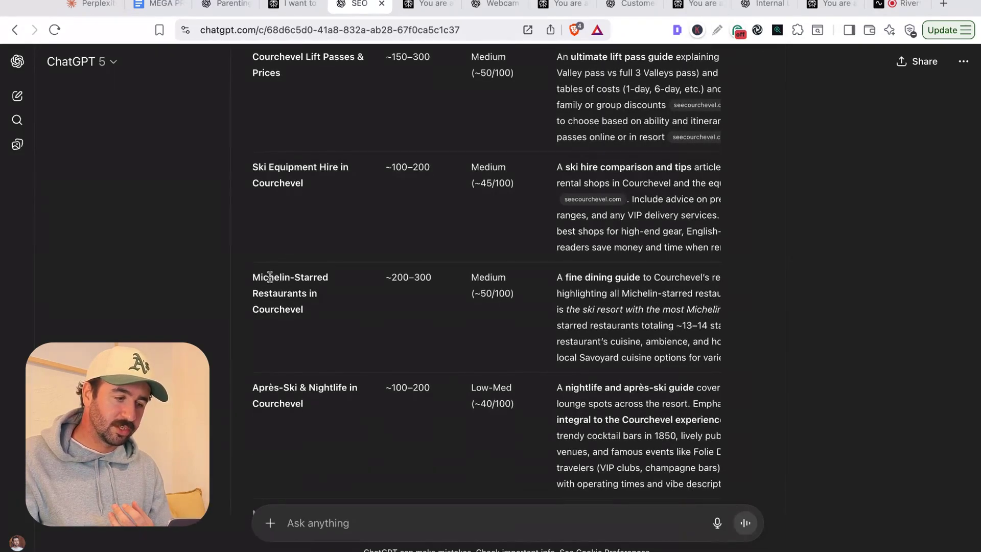
{"action": "left_click_drag", "start_coordinate": [271, 276], "coordinate": [304, 310]}
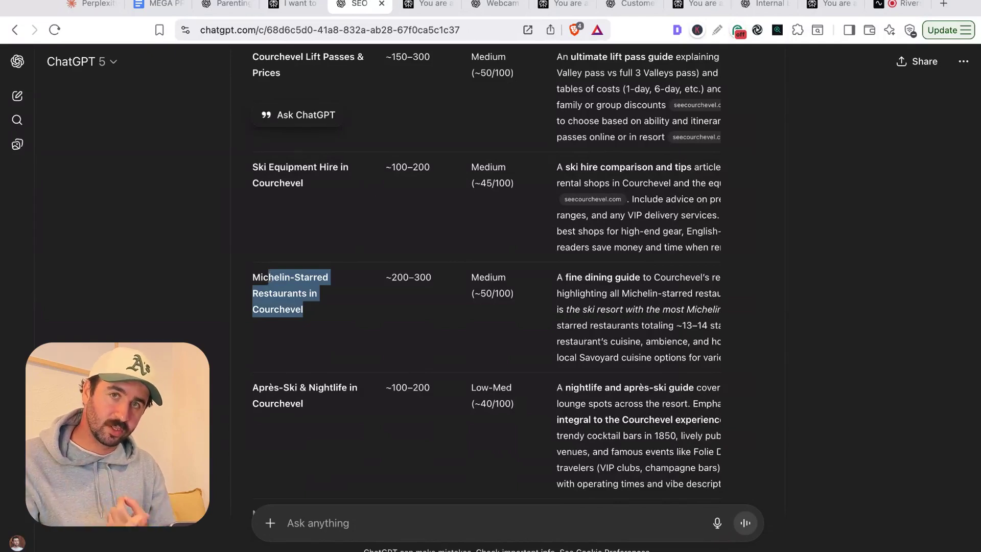
{"action": "scroll", "coordinate": [486, 276], "scroll_direction": "down", "scroll_amount": 2}
{"action": "left_click_drag", "start_coordinate": [259, 314], "coordinate": [295, 330]}
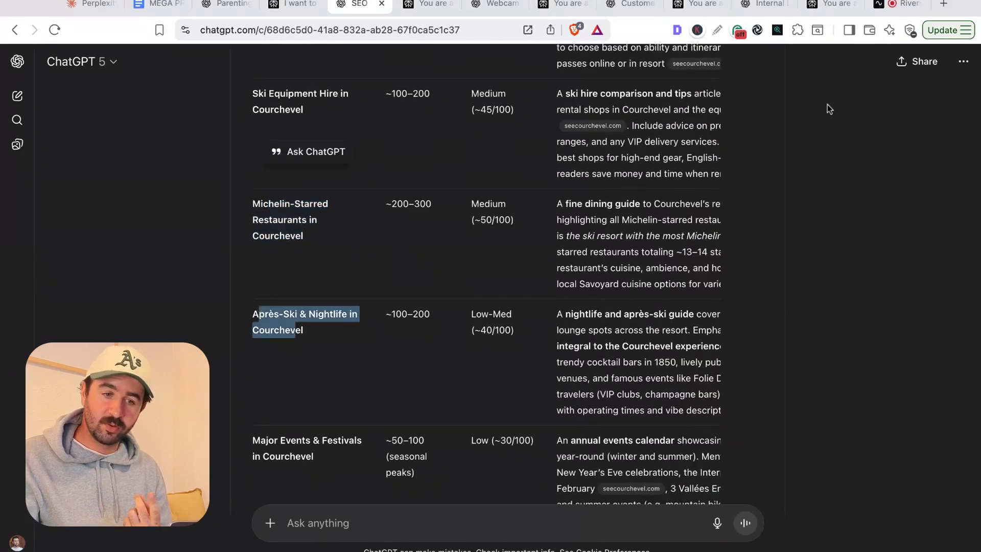
- Search Google for 'apres ski courchevel' in a new tab and scroll the results
{"action": "left_click", "coordinate": [944, 5]}
{"action": "type", "text": "apres"}
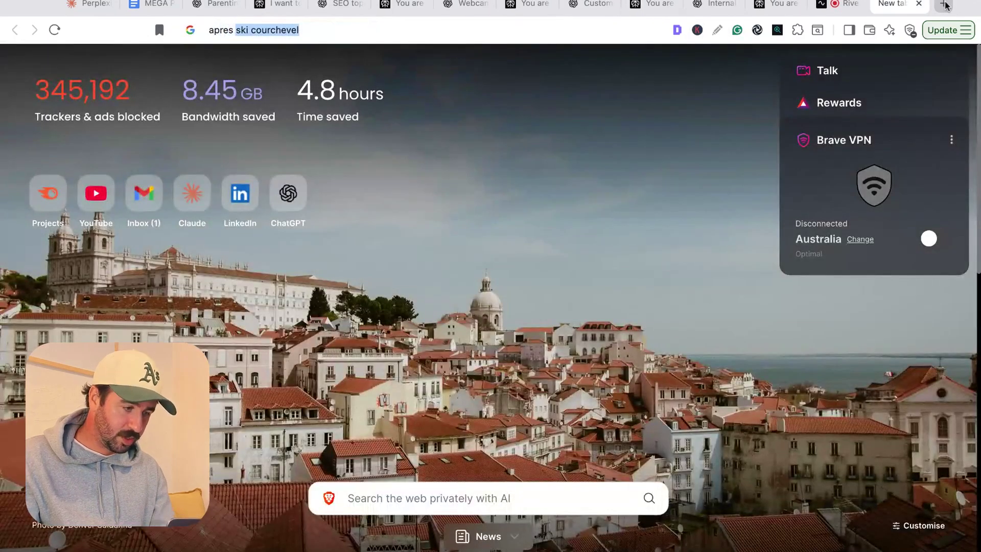
{"action": "key", "text": "Return"}
{"action": "scroll", "coordinate": [562, 190], "scroll_direction": "down", "scroll_amount": 2}
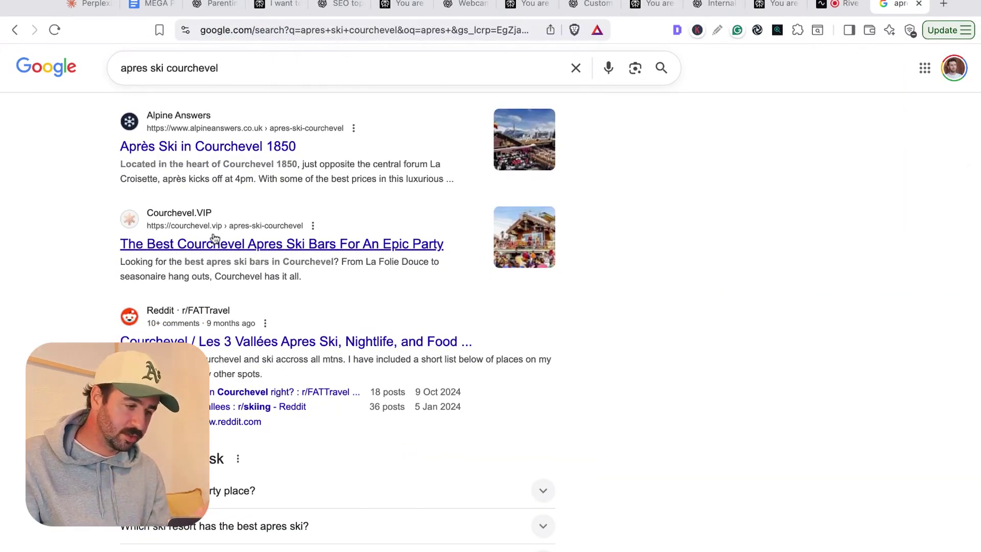
{"action": "scroll", "coordinate": [215, 238], "scroll_direction": "down", "scroll_amount": 8}
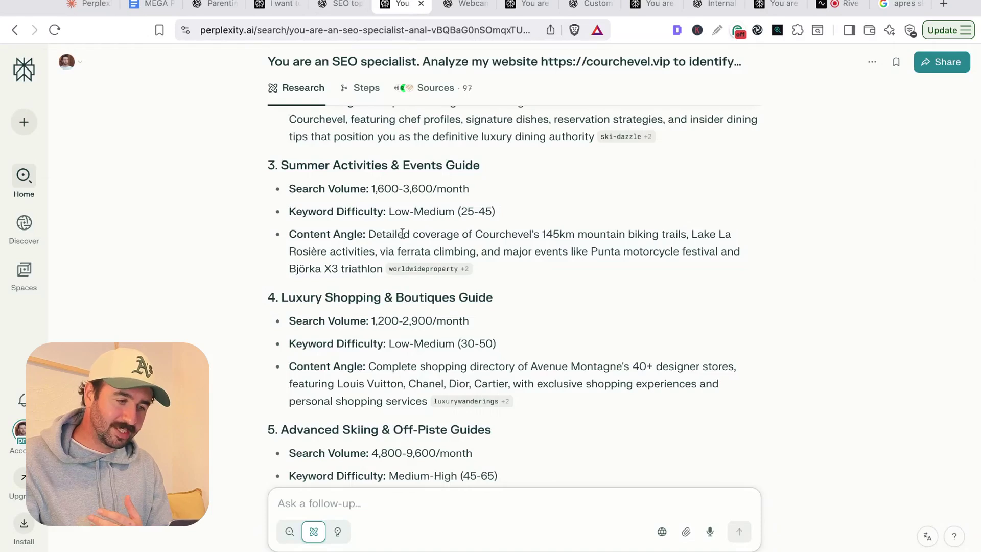
{"action": "scroll", "coordinate": [402, 234], "scroll_direction": "up", "scroll_amount": 5}
{"action": "scroll", "coordinate": [402, 233], "scroll_direction": "up", "scroll_amount": 1}
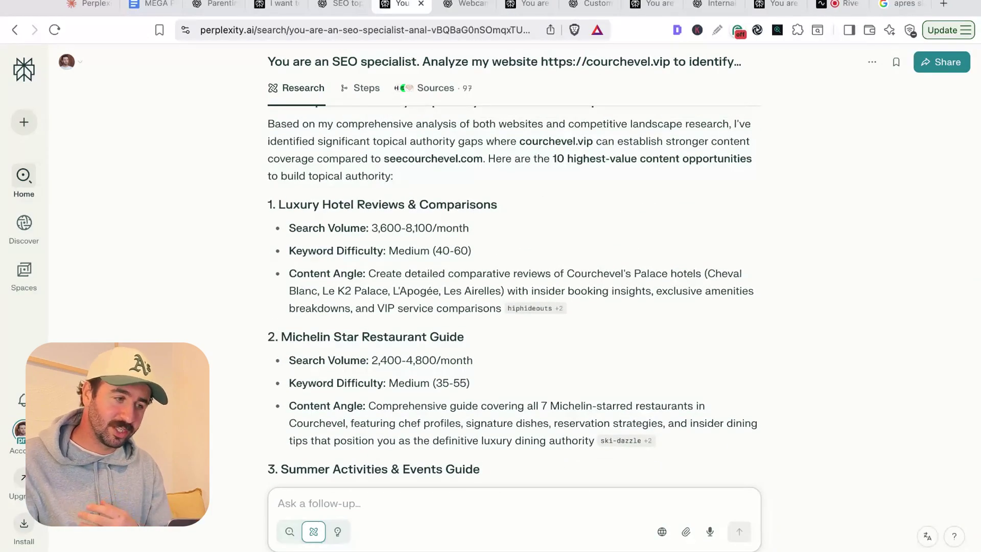
{"action": "scroll", "coordinate": [289, 147], "scroll_direction": "down", "scroll_amount": 5}
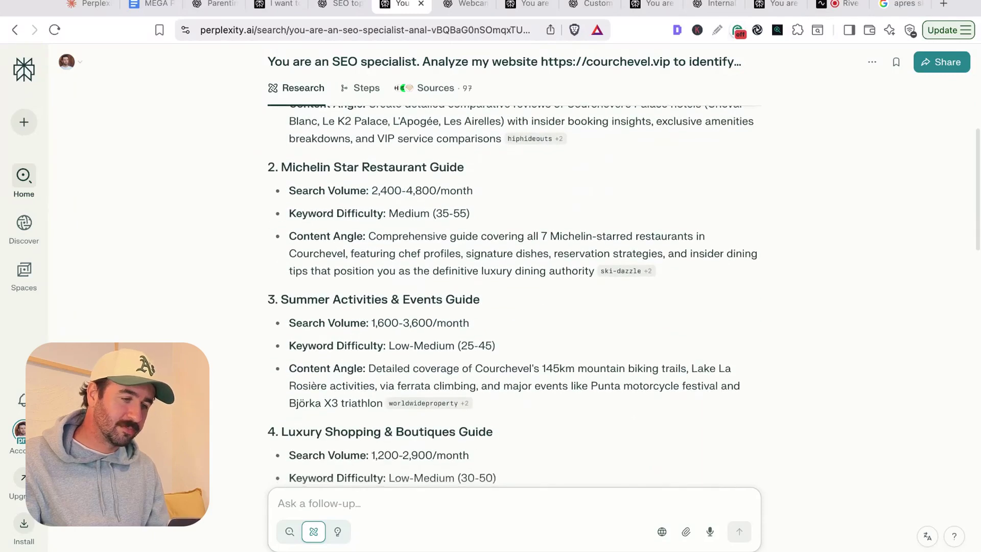
{"action": "left_click_drag", "start_coordinate": [303, 113], "coordinate": [446, 113]}
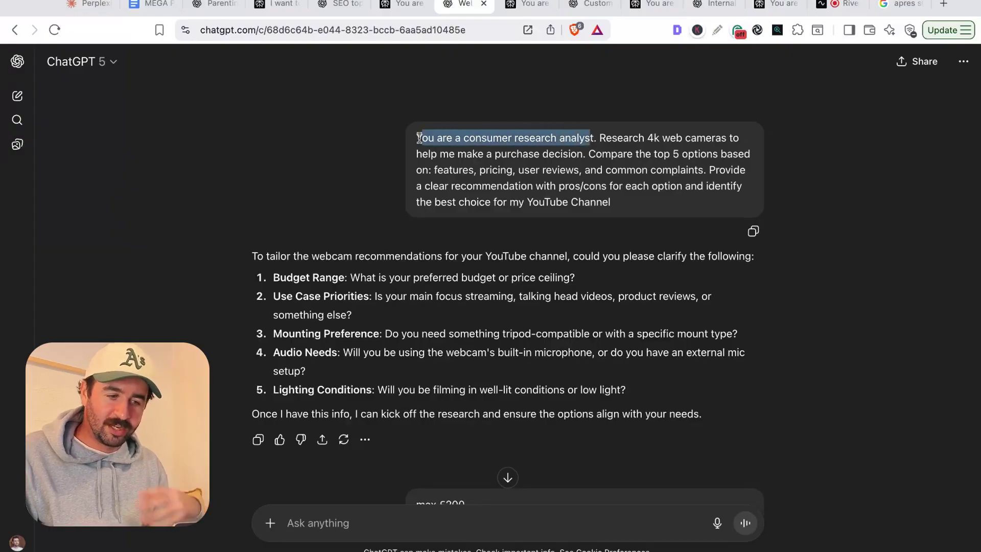
- Highlight the 4k web camera request in the webcam prompt, then switch to Perplexity's webcam answer
{"action": "left_click", "coordinate": [615, 138]}
{"action": "left_click_drag", "start_coordinate": [615, 138], "coordinate": [571, 153]}
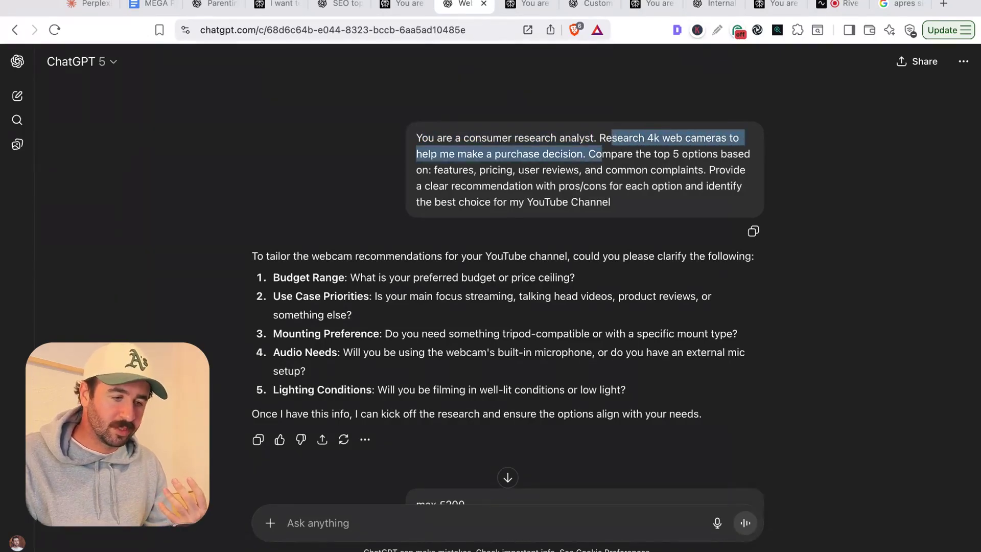
{"action": "left_click", "coordinate": [502, 174]}
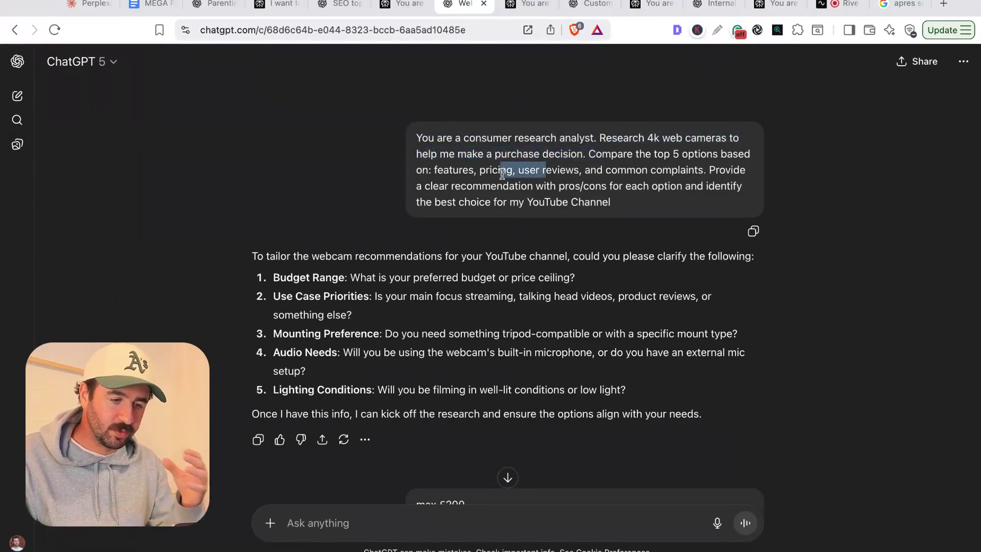
{"action": "key", "text": "ctrl+Tab"}
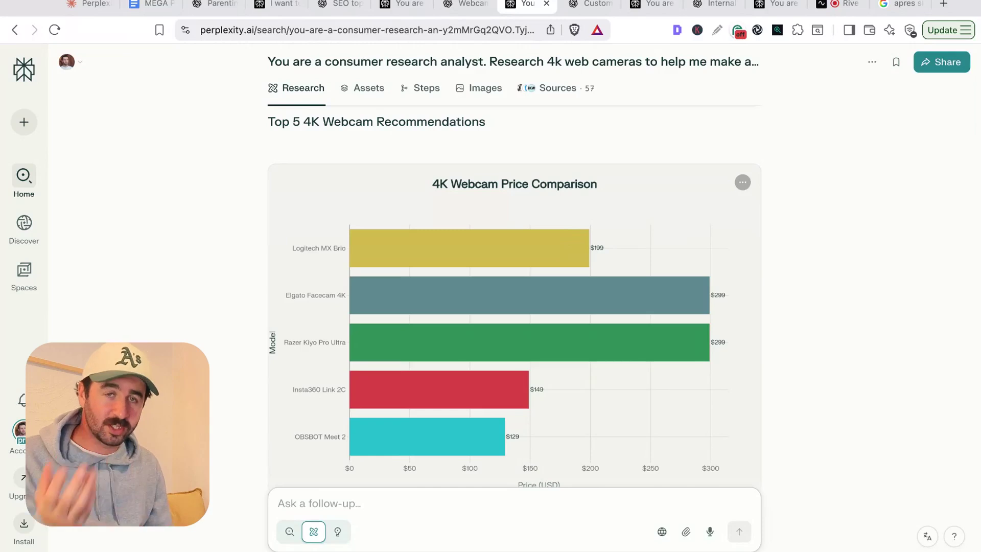
{"action": "scroll", "coordinate": [471, 204], "scroll_direction": "down", "scroll_amount": 1}
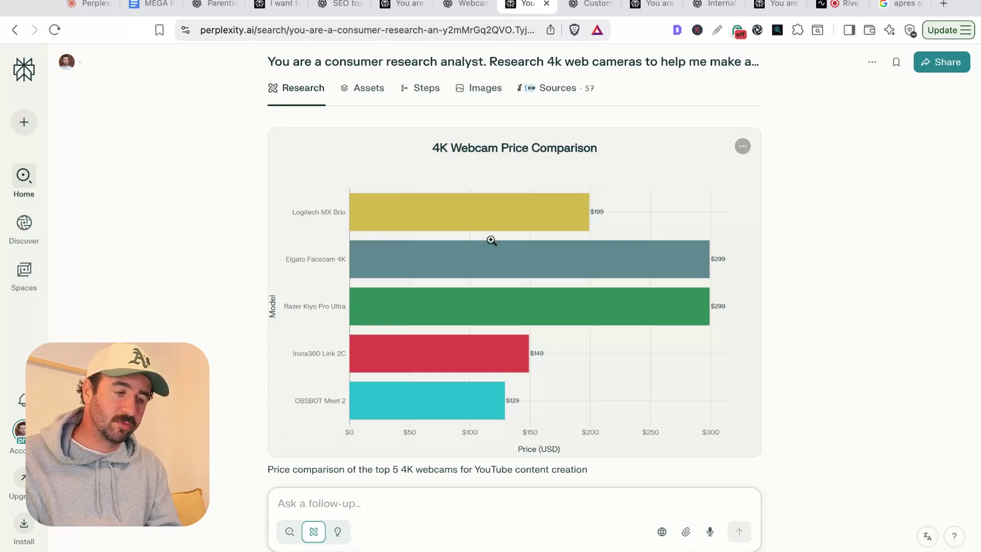
{"action": "scroll", "coordinate": [334, 258], "scroll_direction": "down", "scroll_amount": 1}
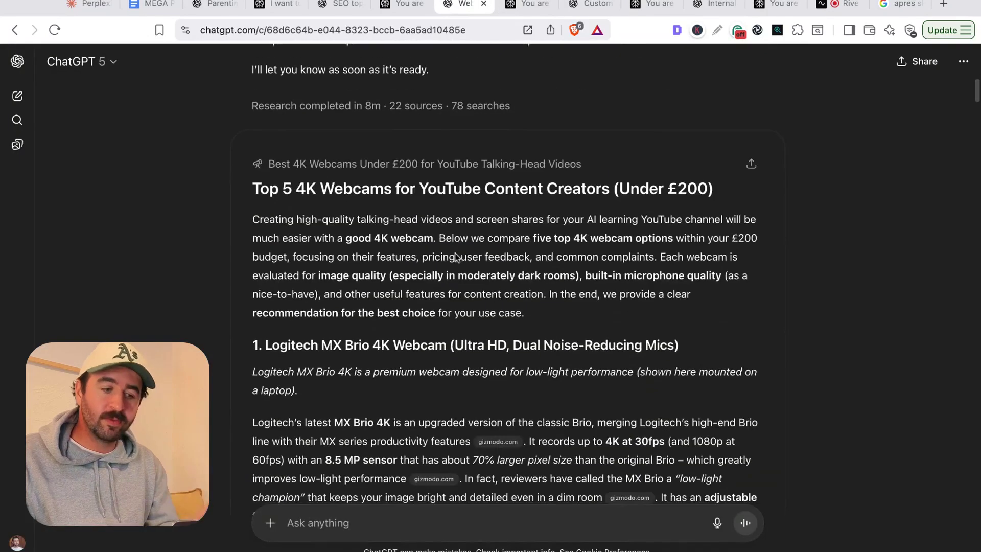
- Read ChatGPT's Logitech MX Brio recommendation, highlighting its heading and description paragraph
{"action": "scroll", "coordinate": [457, 258], "scroll_direction": "down", "scroll_amount": 3}
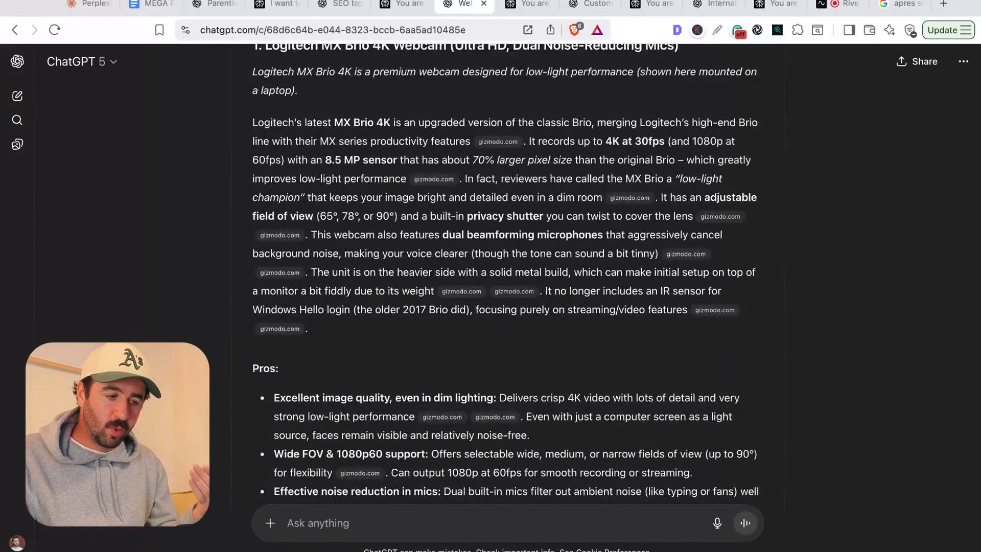
{"action": "scroll", "coordinate": [347, 203], "scroll_direction": "up", "scroll_amount": 3}
{"action": "scroll", "coordinate": [347, 203], "scroll_direction": "down", "scroll_amount": 2}
{"action": "scroll", "coordinate": [347, 204], "scroll_direction": "up", "scroll_amount": 2}
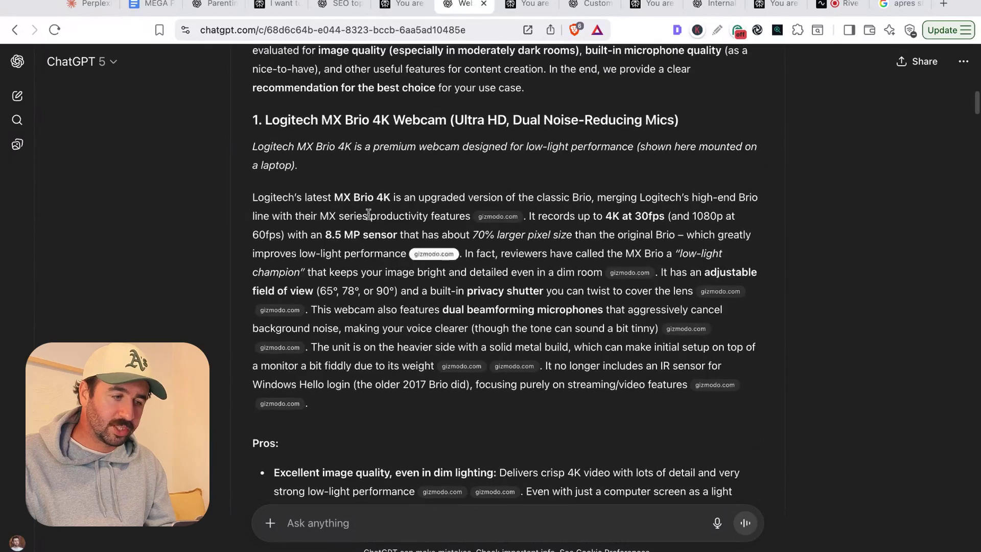
{"action": "left_click_drag", "start_coordinate": [290, 121], "coordinate": [519, 148]}
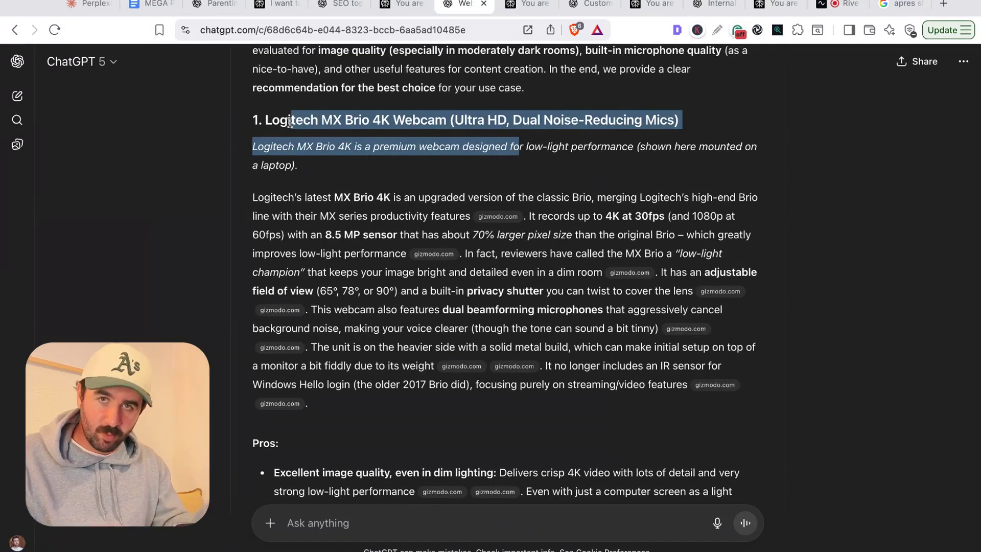
{"action": "left_click_drag", "start_coordinate": [302, 199], "coordinate": [546, 366]}
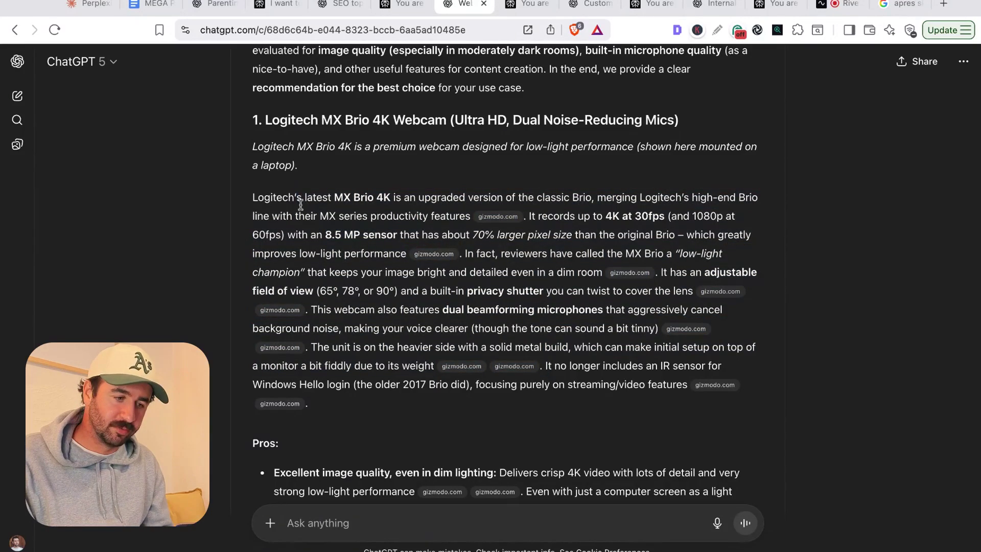
{"action": "left_click_drag", "start_coordinate": [559, 384], "coordinate": [302, 200]}
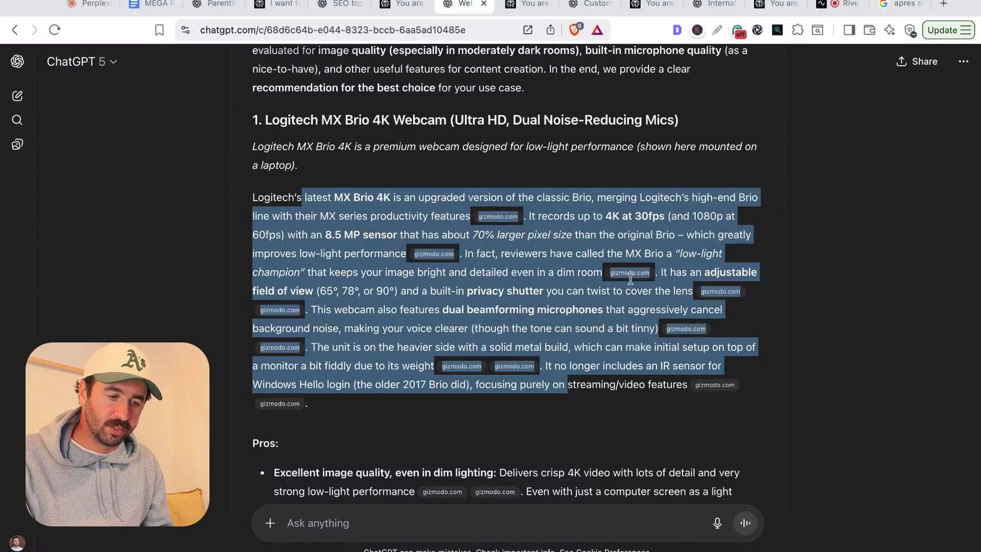
{"action": "mouse_move", "coordinate": [632, 280]}
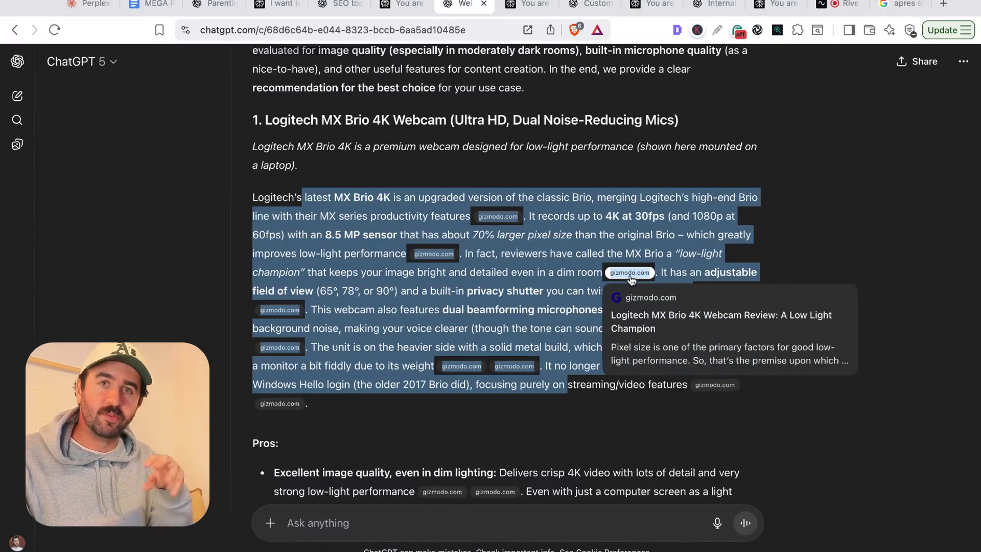
{"action": "left_click", "coordinate": [812, 242]}
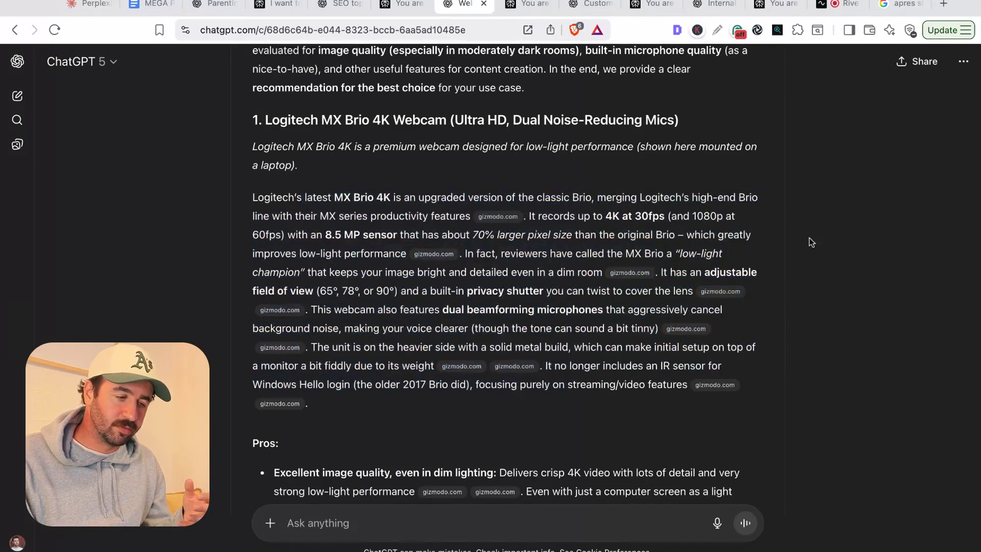
- Scroll through the rest of ChatGPT's Top 5 4K Webcams report
{"action": "scroll", "coordinate": [795, 247], "scroll_direction": "down", "scroll_amount": 6}
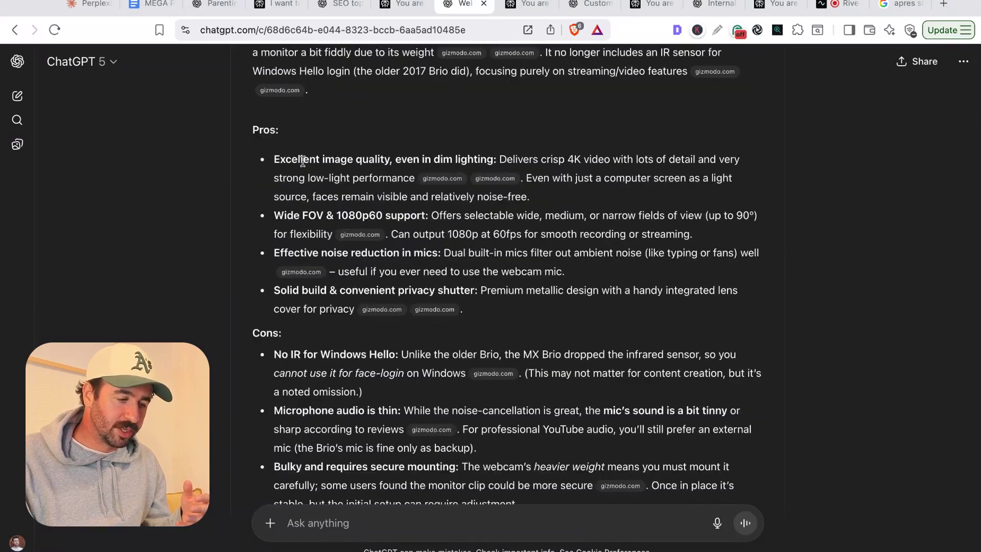
{"action": "scroll", "coordinate": [302, 162], "scroll_direction": "down", "scroll_amount": 15}
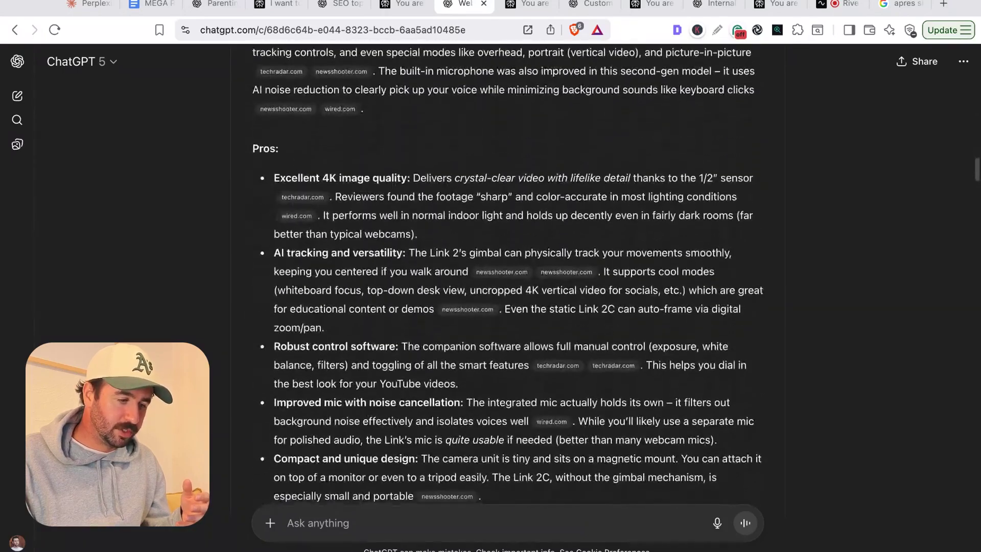
{"action": "scroll", "coordinate": [333, 329], "scroll_direction": "down", "scroll_amount": 20}
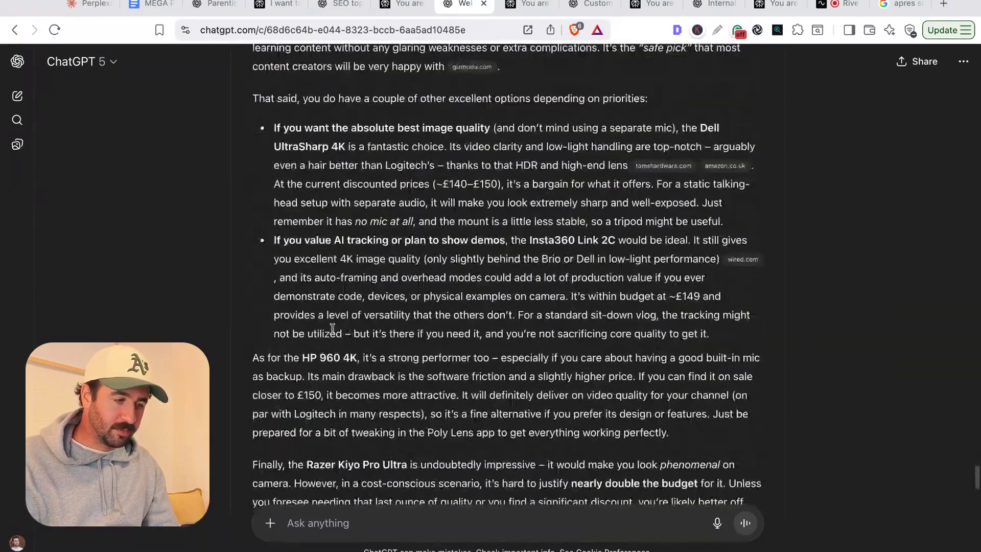
{"action": "scroll", "coordinate": [333, 328], "scroll_direction": "up", "scroll_amount": 6}
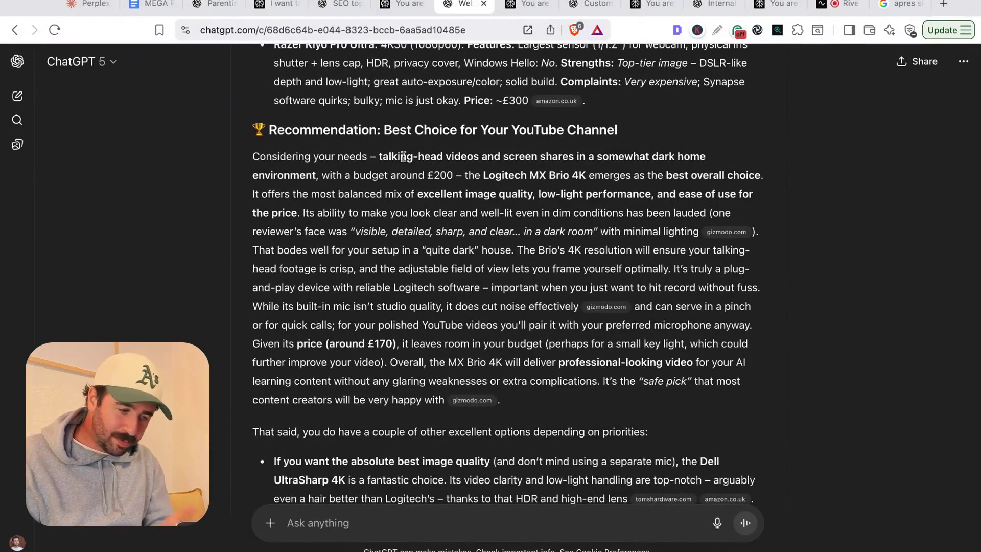
{"action": "scroll", "coordinate": [403, 156], "scroll_direction": "down", "scroll_amount": 18}
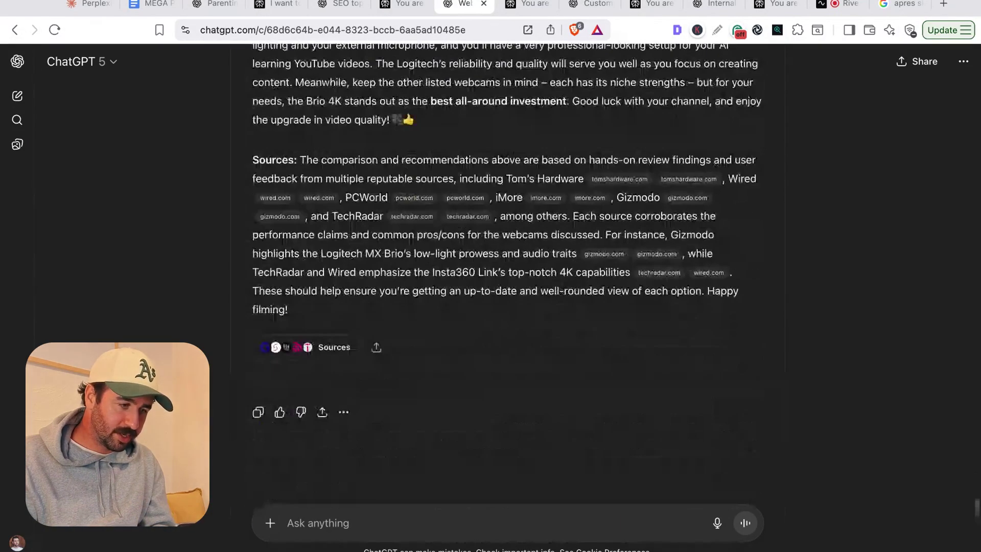
{"action": "scroll", "coordinate": [404, 156], "scroll_direction": "up", "scroll_amount": 8}
{"action": "scroll", "coordinate": [507, 280], "scroll_direction": "up", "scroll_amount": 4}
{"action": "scroll", "coordinate": [415, 335], "scroll_direction": "up", "scroll_amount": 7}
{"action": "key", "text": "ctrl+Tab"}
{"action": "scroll", "coordinate": [415, 336], "scroll_direction": "down", "scroll_amount": 4}
{"action": "scroll", "coordinate": [415, 336], "scroll_direction": "up", "scroll_amount": 3}
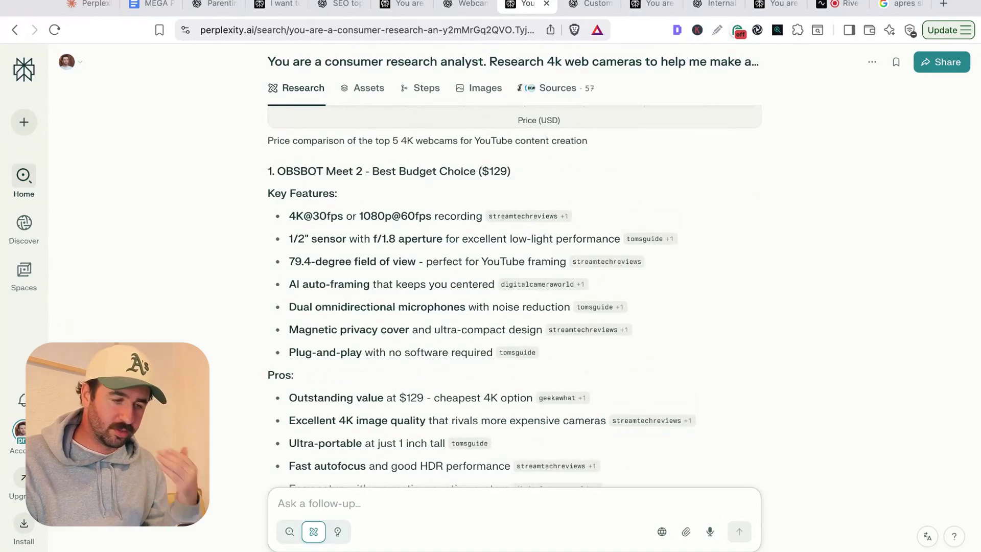
{"action": "scroll", "coordinate": [292, 140], "scroll_direction": "down", "scroll_amount": 15}
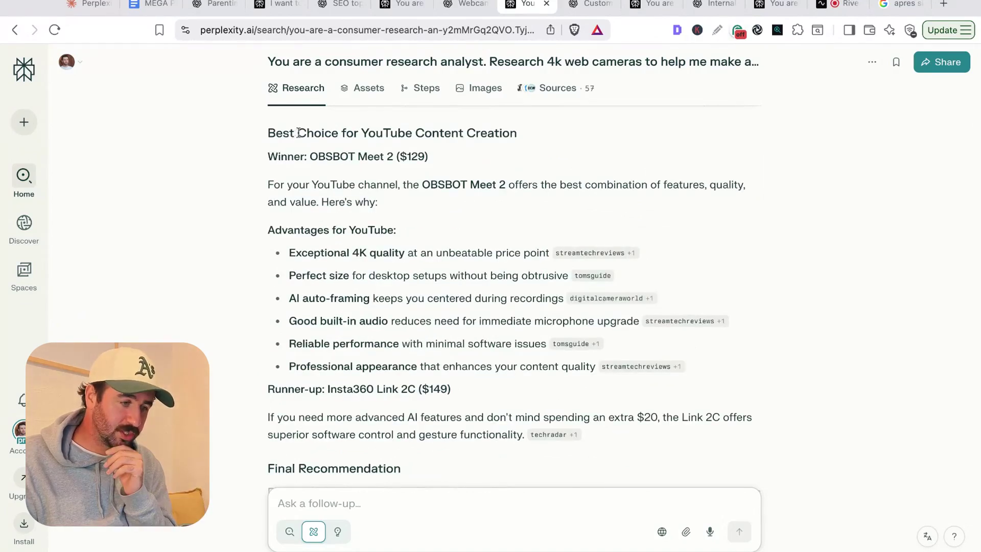
{"action": "left_click_drag", "start_coordinate": [313, 159], "coordinate": [428, 157]}
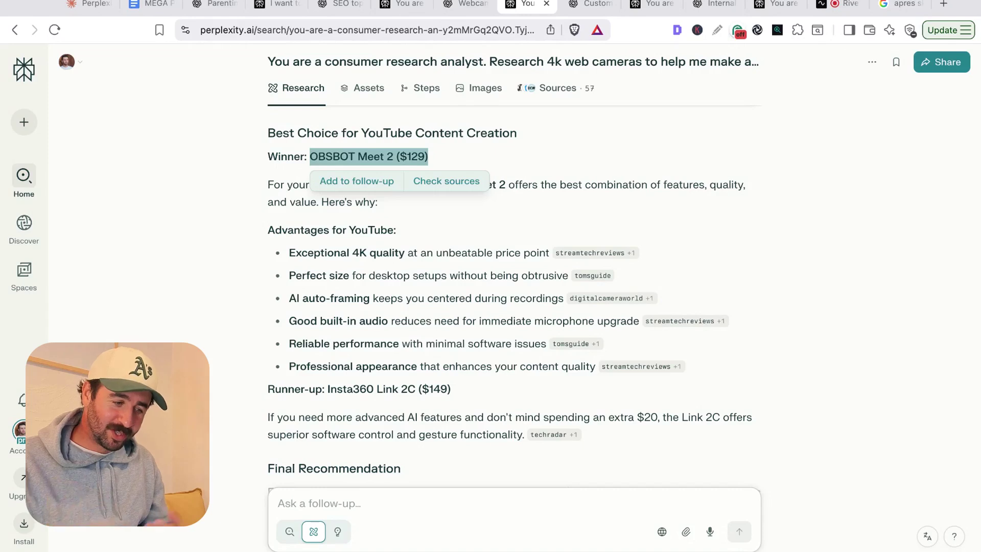
{"action": "left_click", "coordinate": [449, 392]}
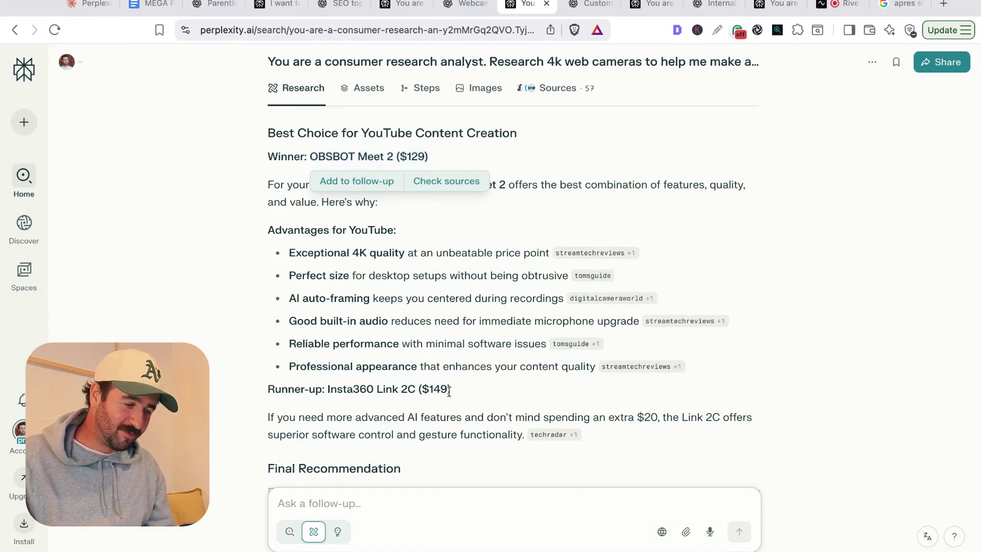
{"action": "left_click_drag", "start_coordinate": [418, 391], "coordinate": [419, 391]}
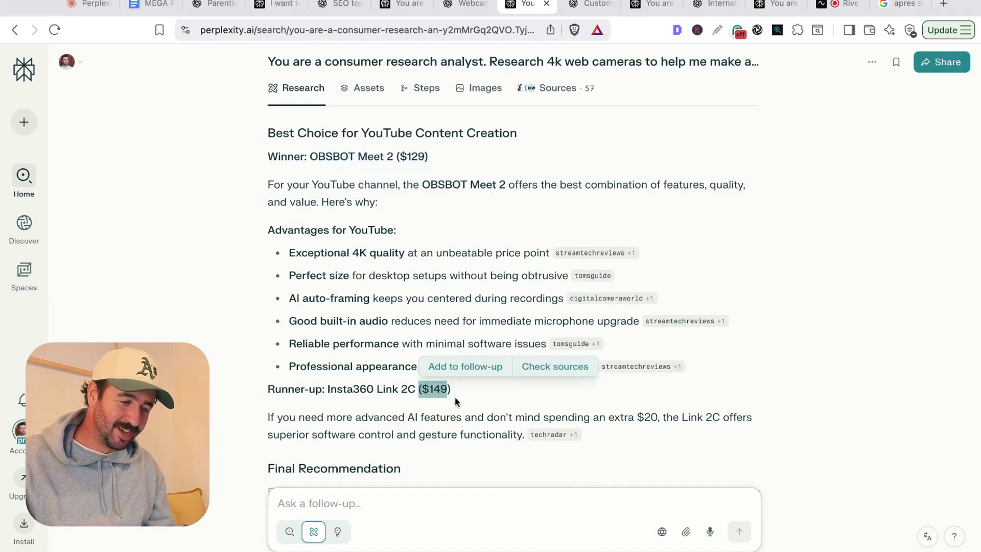
{"action": "left_click", "coordinate": [456, 399]}
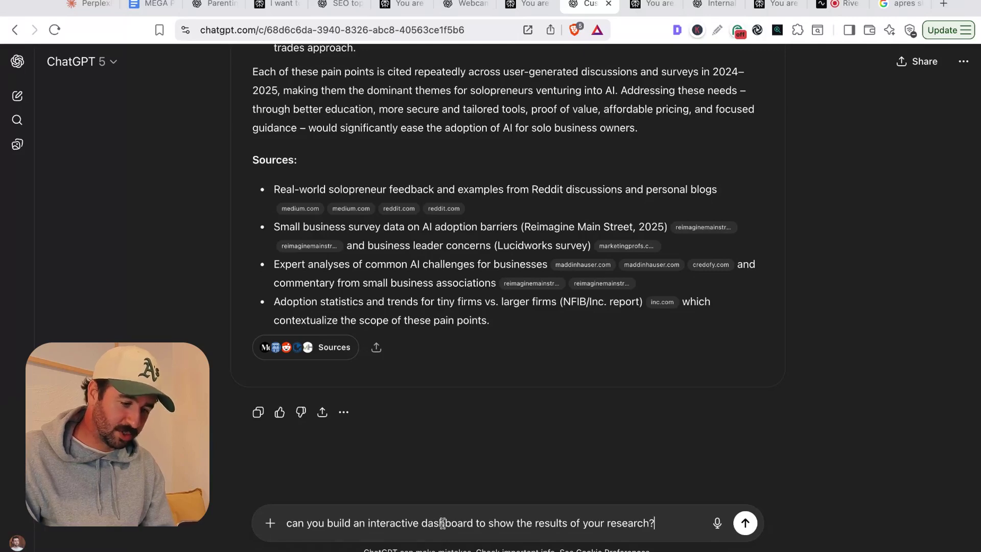
- Send the interactive dashboard request in ChatGPT and switch to the Perplexity conversation
{"action": "triple_click", "coordinate": [443, 522]}
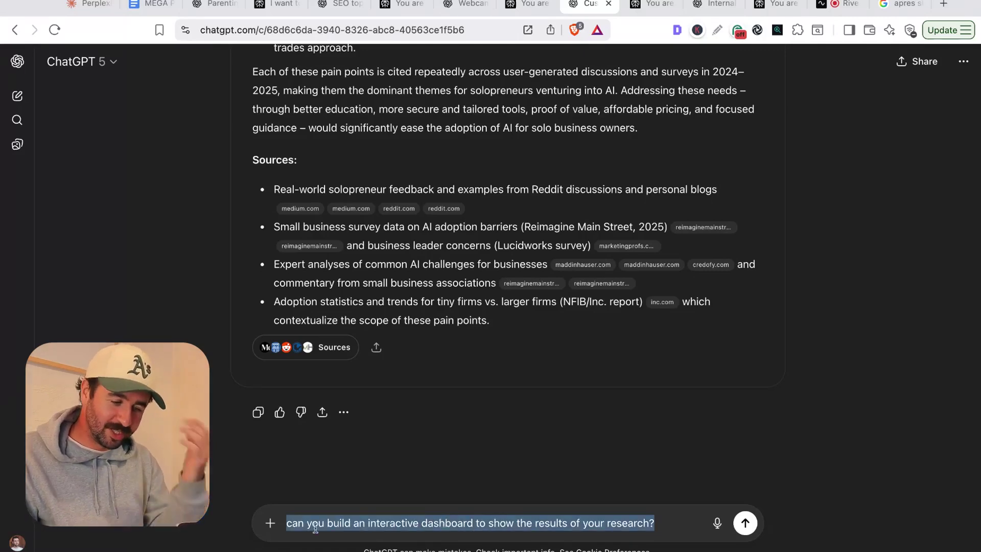
{"action": "left_click", "coordinate": [746, 522]}
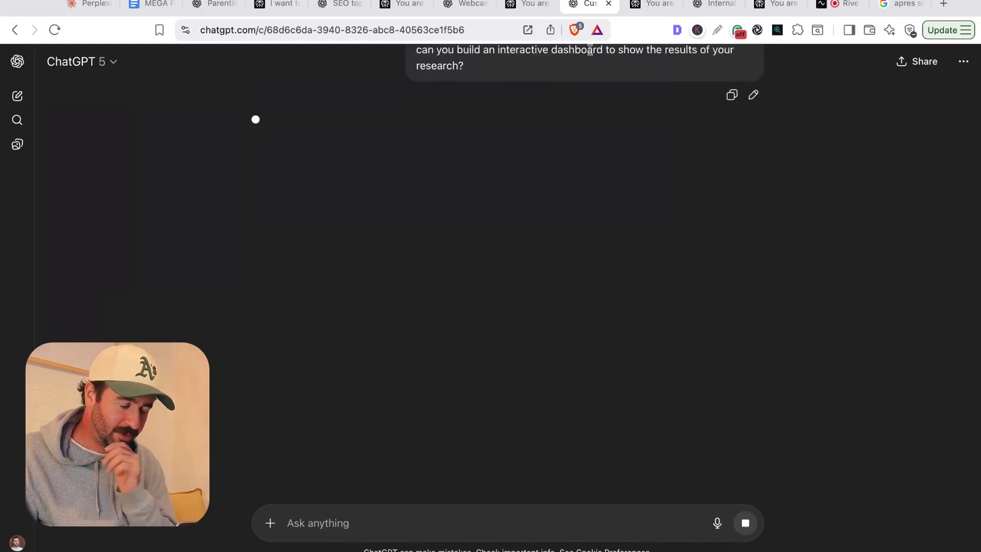
{"action": "left_click", "coordinate": [640, 5]}
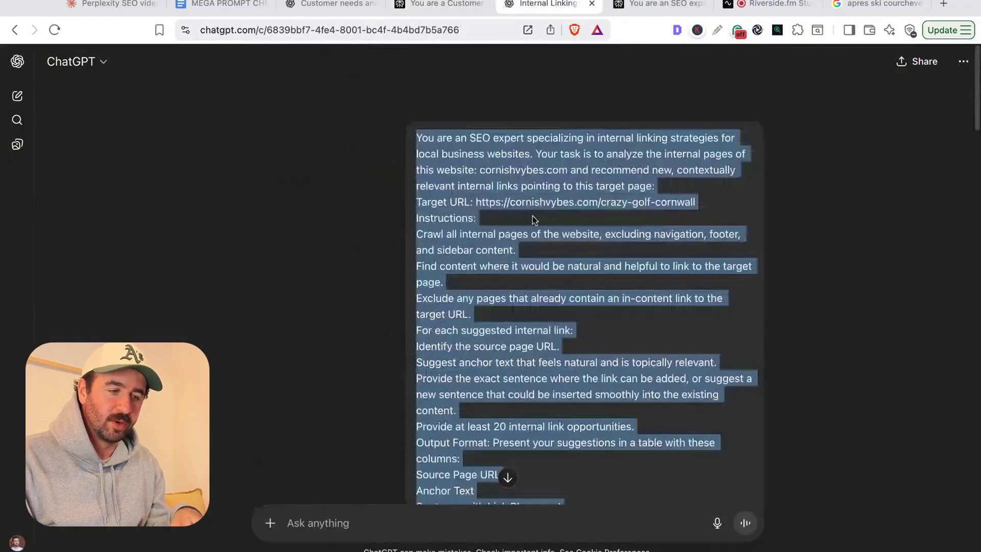
- Review the internal linking prompt, highlighting the cornishvybes.com domain and target crazy golf page URL
{"action": "left_click", "coordinate": [519, 218]}
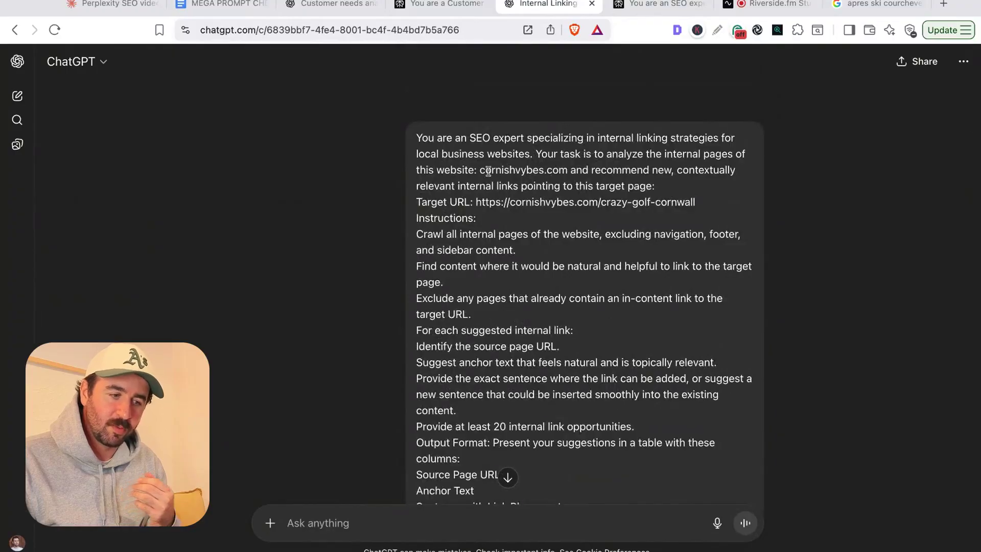
{"action": "left_click_drag", "start_coordinate": [485, 171], "coordinate": [546, 175]}
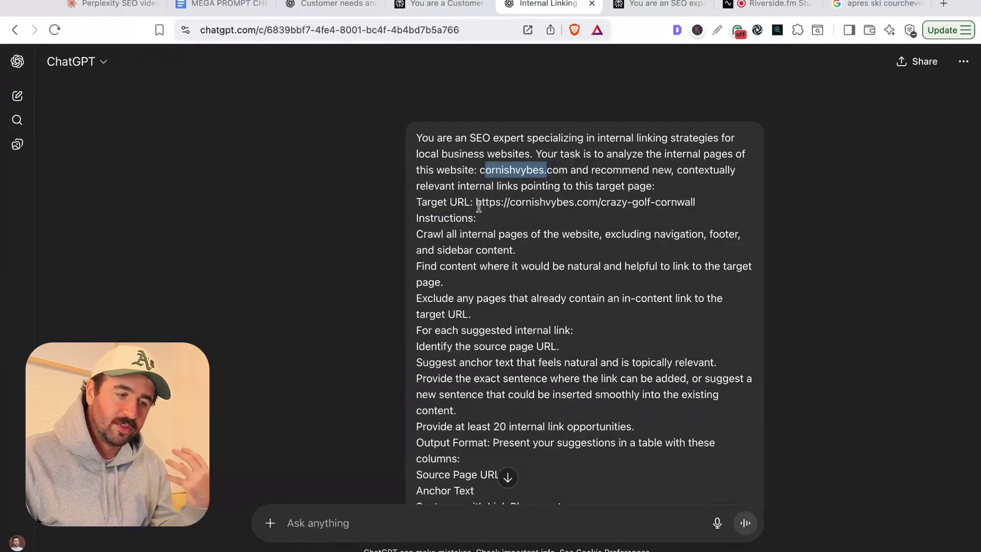
{"action": "mouse_move", "coordinate": [476, 205]}
{"action": "left_mouse_down"}
{"action": "mouse_move", "coordinate": [487, 204]}
{"action": "mouse_move", "coordinate": [475, 211]}
{"action": "left_mouse_up"}
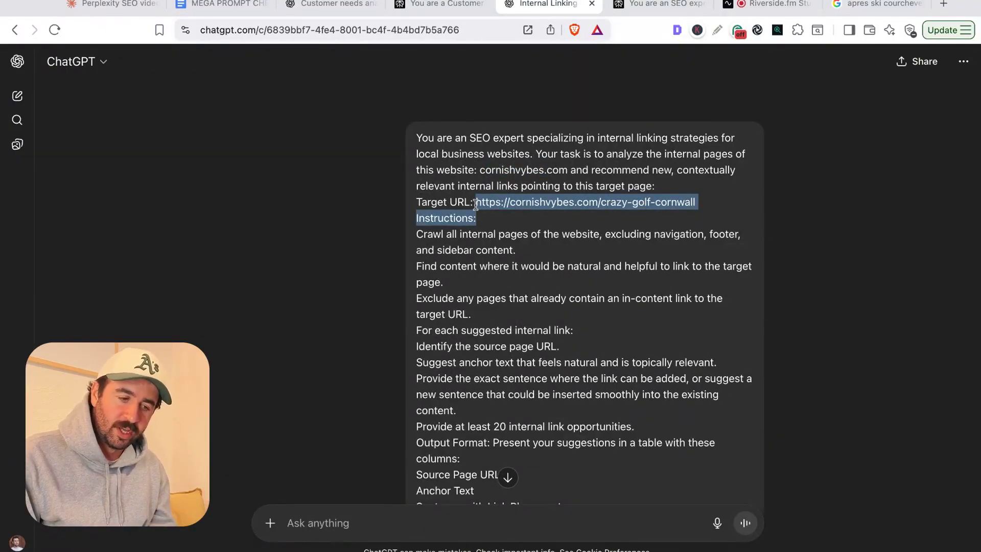
- Scroll the suggested links table, highlighting the first suggestion and its Zip Wire at the Eden Project placement
{"action": "scroll", "coordinate": [476, 204], "scroll_direction": "down", "scroll_amount": 3}
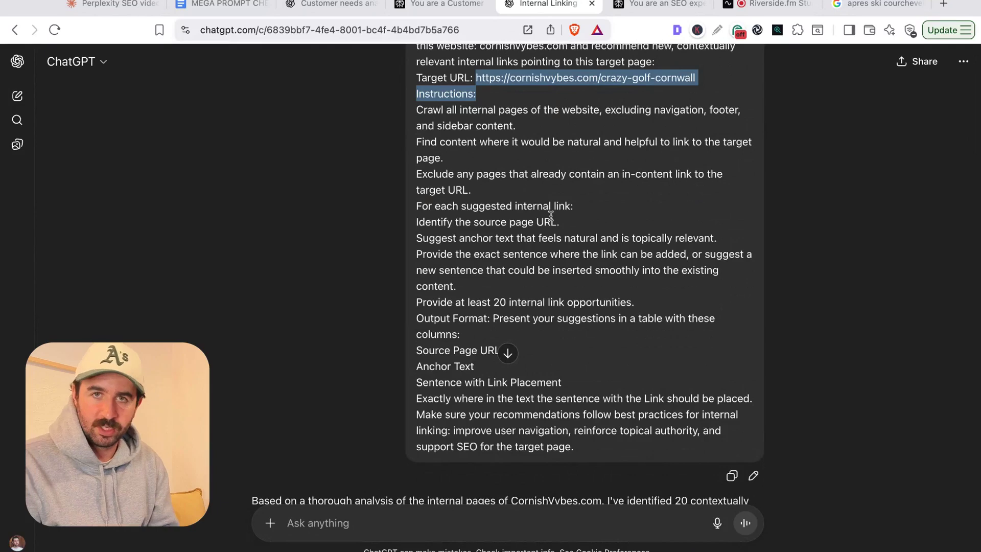
{"action": "scroll", "coordinate": [507, 271], "scroll_direction": "down", "scroll_amount": 3}
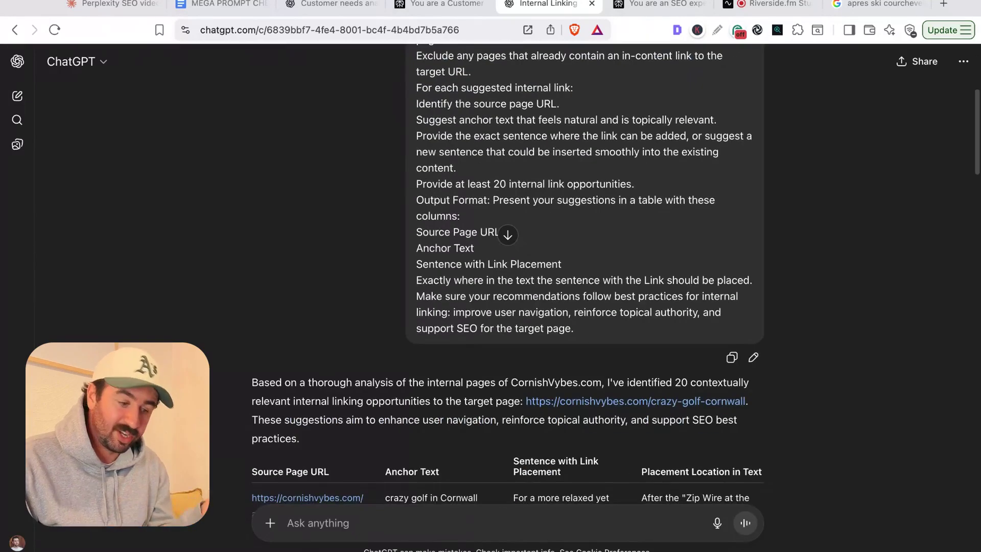
{"action": "scroll", "coordinate": [413, 237], "scroll_direction": "down", "scroll_amount": 3}
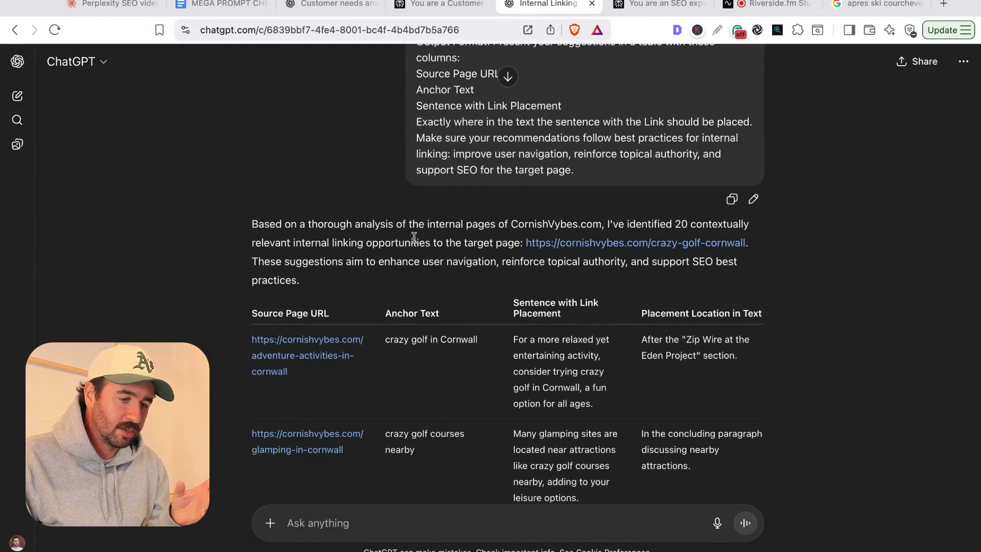
{"action": "scroll", "coordinate": [414, 237], "scroll_direction": "down", "scroll_amount": 3}
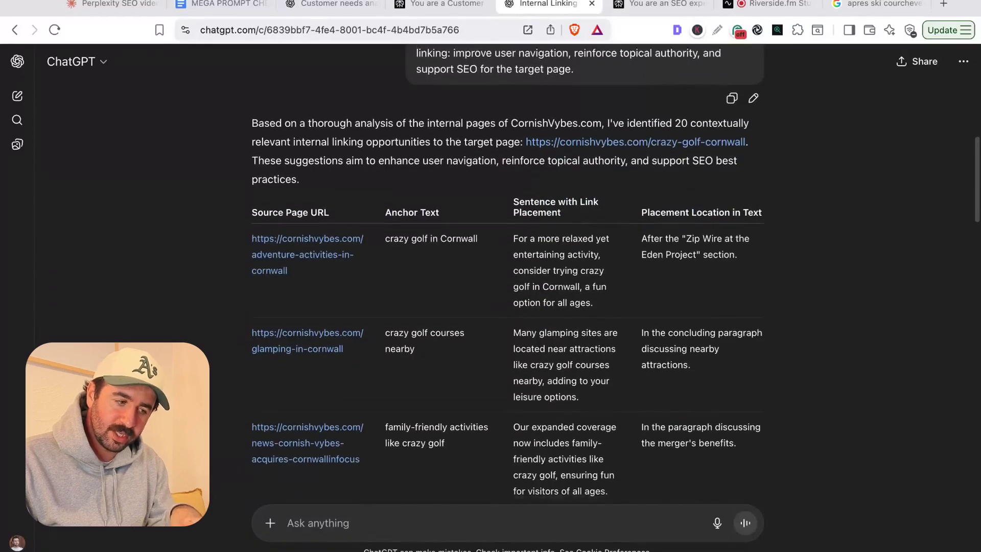
{"action": "scroll", "coordinate": [438, 214], "scroll_direction": "down", "scroll_amount": 3}
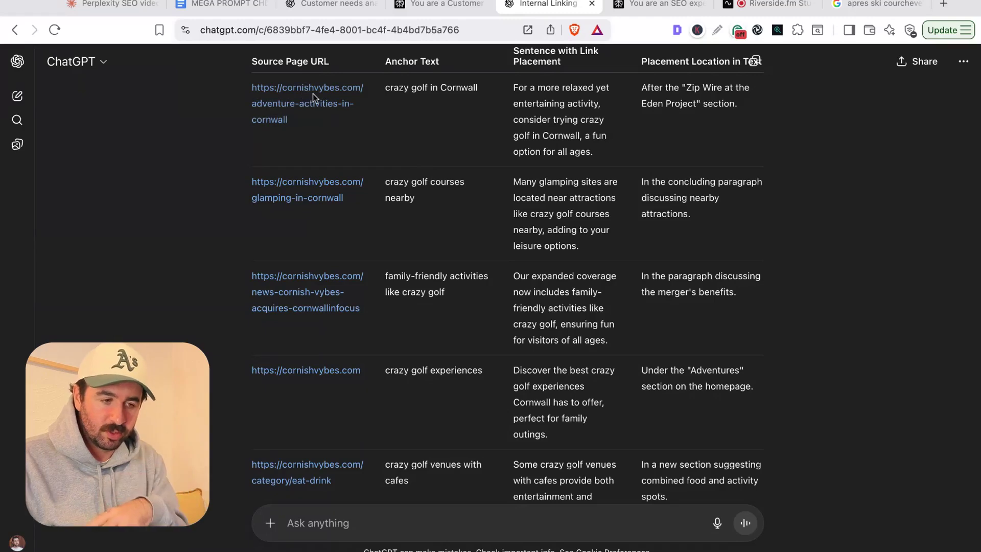
{"action": "triple_click", "coordinate": [513, 88]}
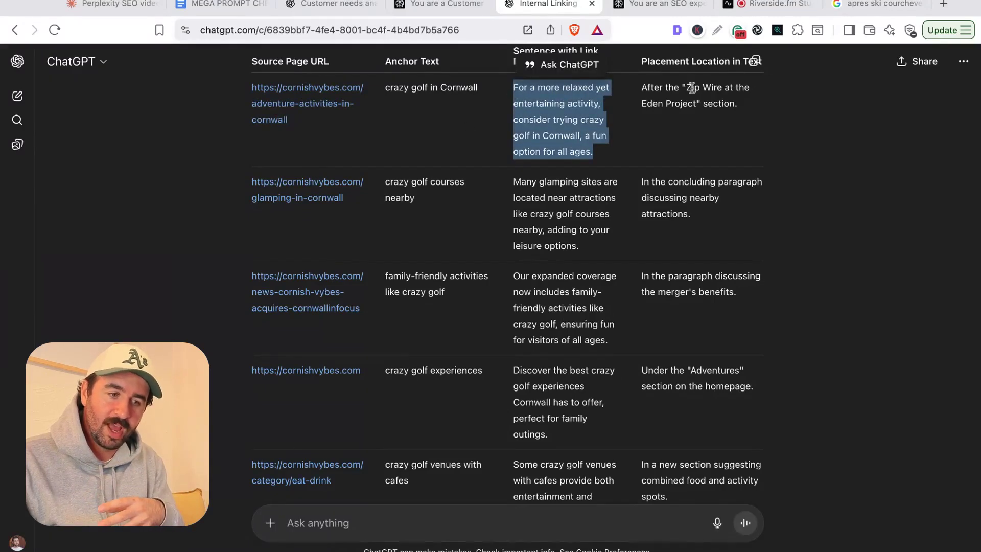
{"action": "left_click_drag", "start_coordinate": [687, 88], "coordinate": [696, 104]}
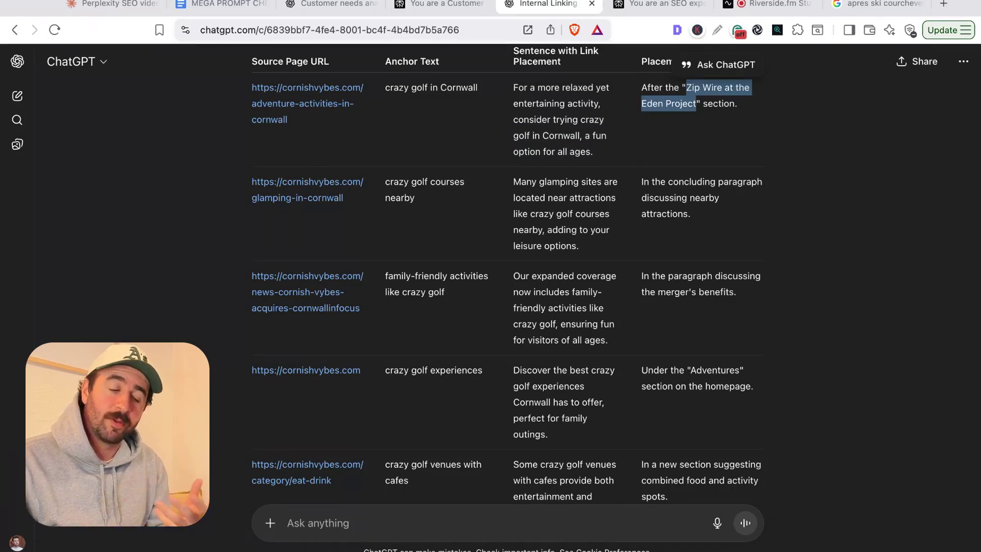
{"action": "scroll", "coordinate": [485, 183], "scroll_direction": "down", "scroll_amount": 20}
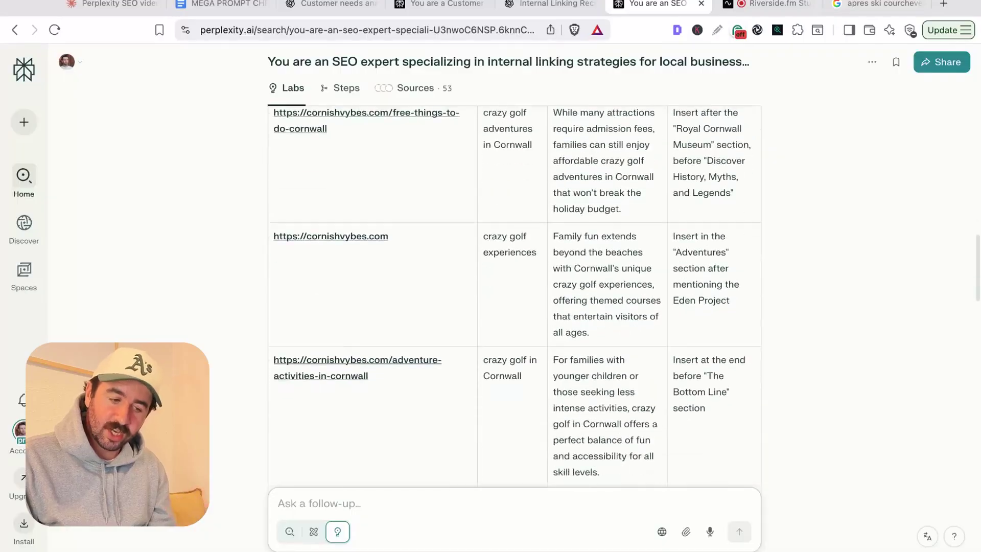
- Scroll Perplexity's linking table and open the suggested newquay-complete-visitor-guide page, which shows page-not-found
{"action": "scroll", "coordinate": [515, 296], "scroll_direction": "down", "scroll_amount": 10}
{"action": "scroll", "coordinate": [515, 296], "scroll_direction": "down", "scroll_amount": 15}
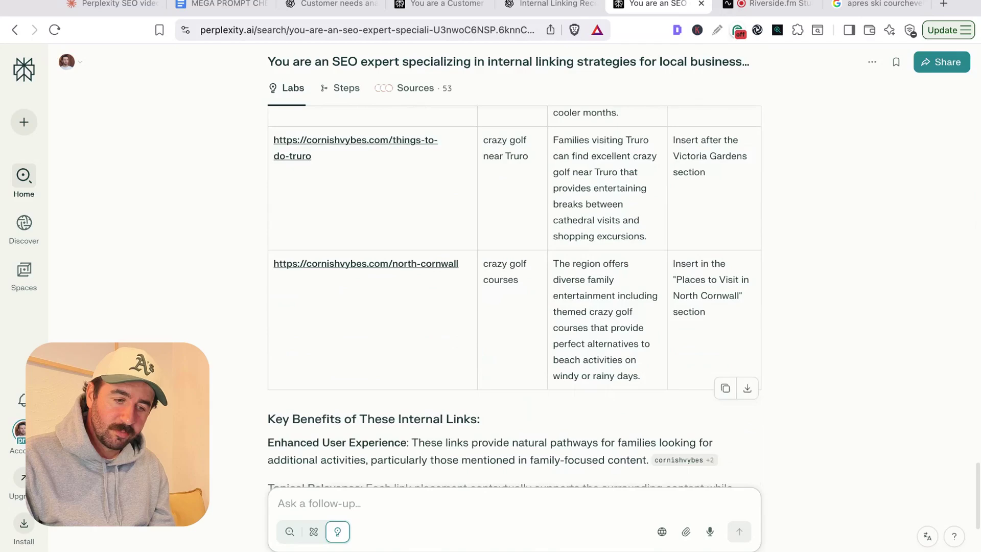
{"action": "scroll", "coordinate": [515, 296], "scroll_direction": "up", "scroll_amount": 18}
{"action": "scroll", "coordinate": [514, 298], "scroll_direction": "up", "scroll_amount": 15}
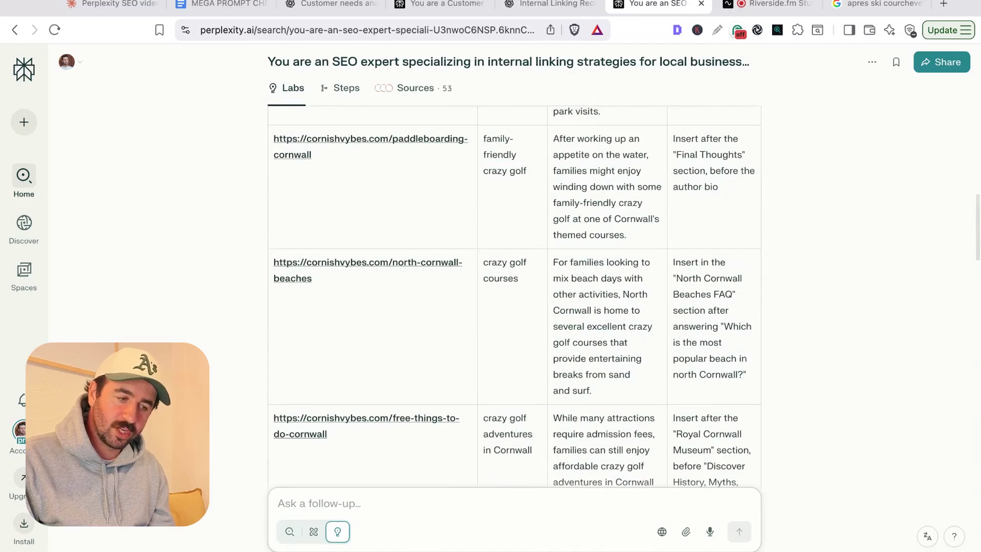
{"action": "scroll", "coordinate": [514, 297], "scroll_direction": "up", "scroll_amount": 10}
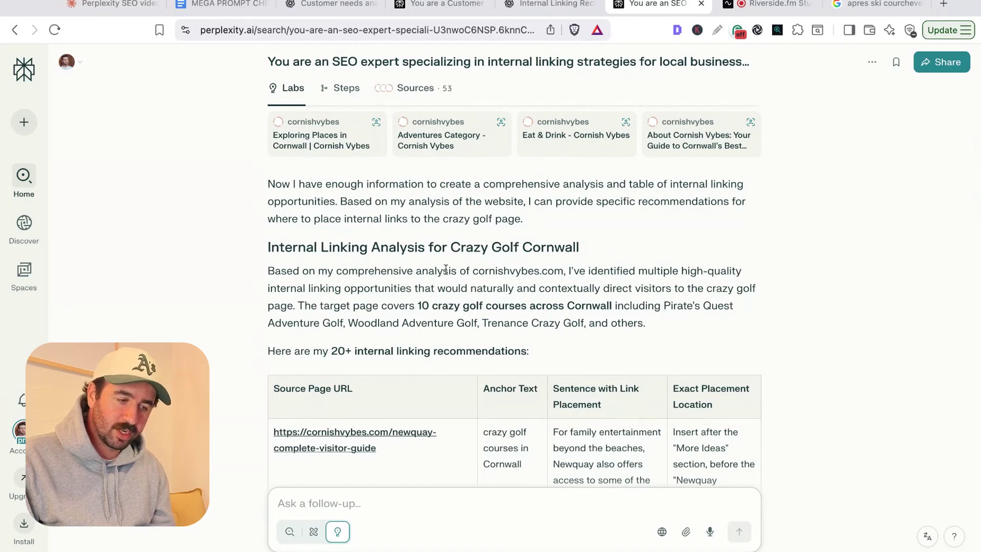
{"action": "scroll", "coordinate": [446, 269], "scroll_direction": "down", "scroll_amount": 2}
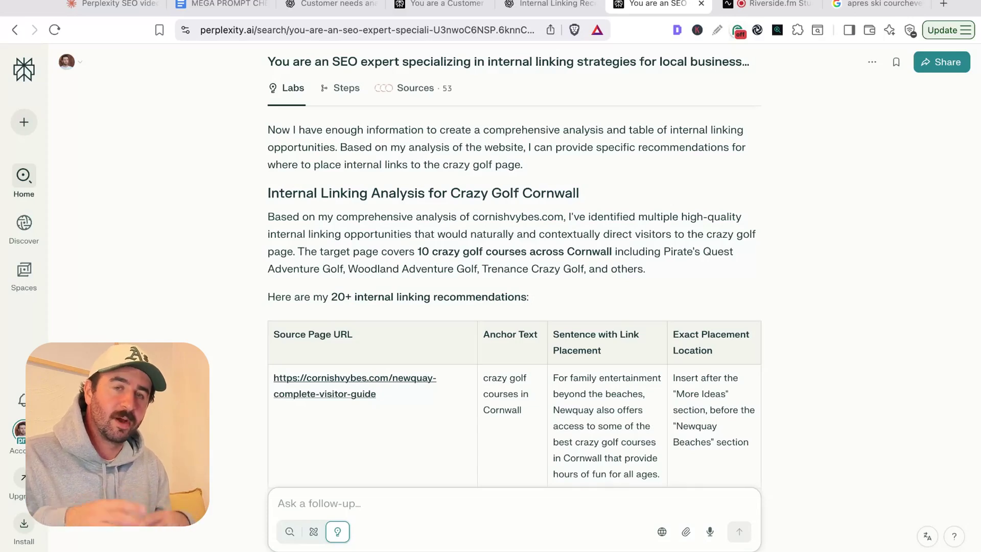
{"action": "scroll", "coordinate": [514, 286], "scroll_direction": "down", "scroll_amount": 4}
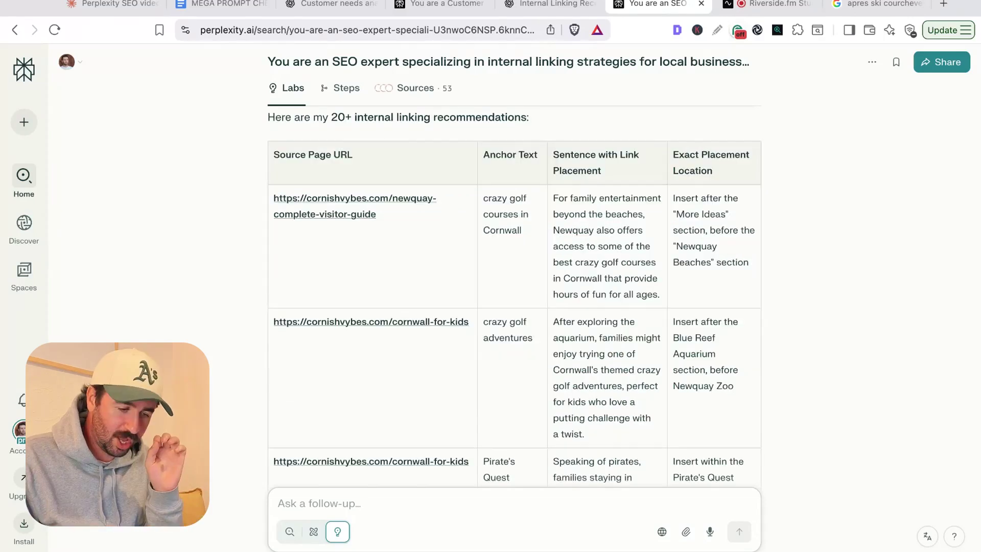
{"action": "left_click", "coordinate": [362, 214]}
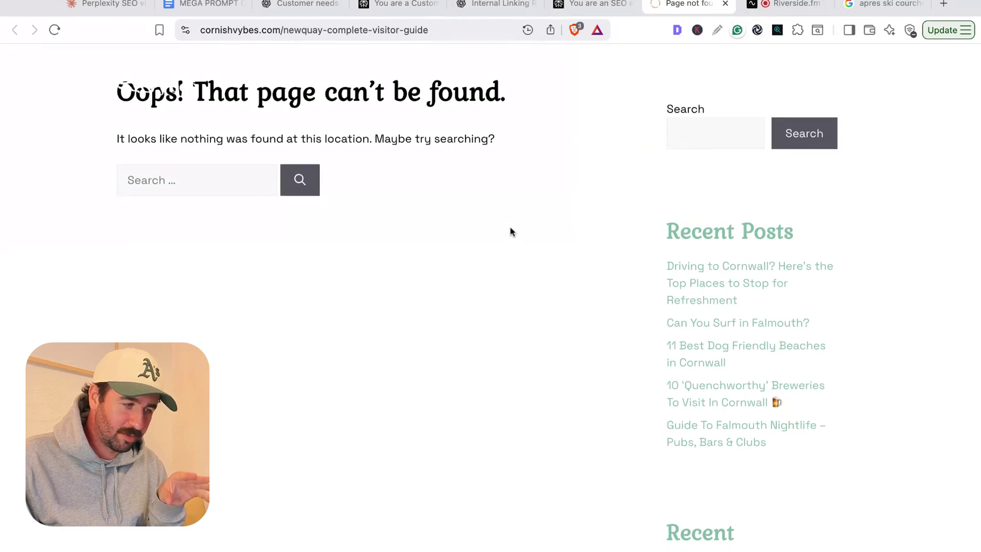
- Close the not-found page and check the suggested Cornwall for Kids page
{"action": "left_click", "coordinate": [724, 3]}
{"action": "left_click", "coordinate": [371, 320]}
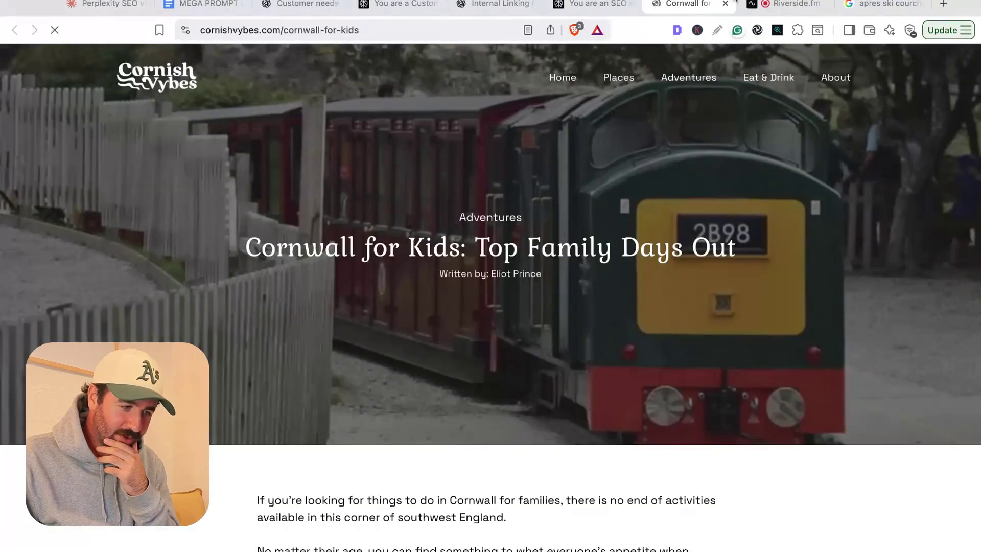
{"action": "left_click", "coordinate": [724, 4]}
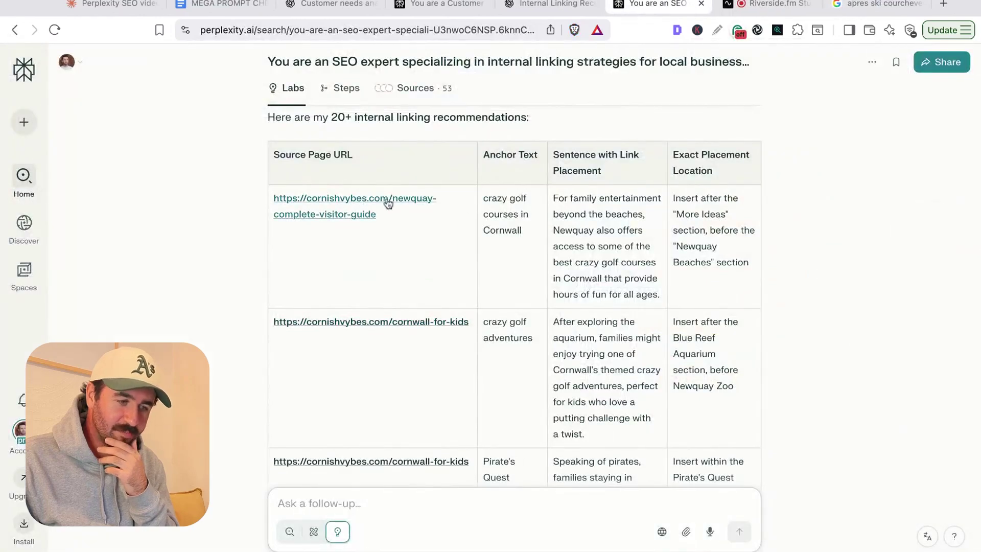
{"action": "key", "text": "super+shift+t"}
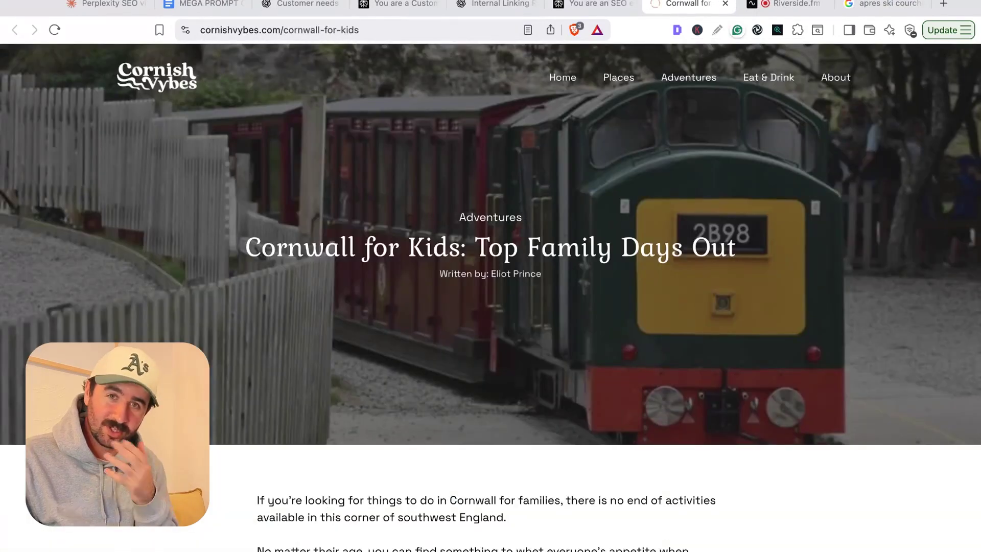
{"action": "left_click", "coordinate": [723, 5]}
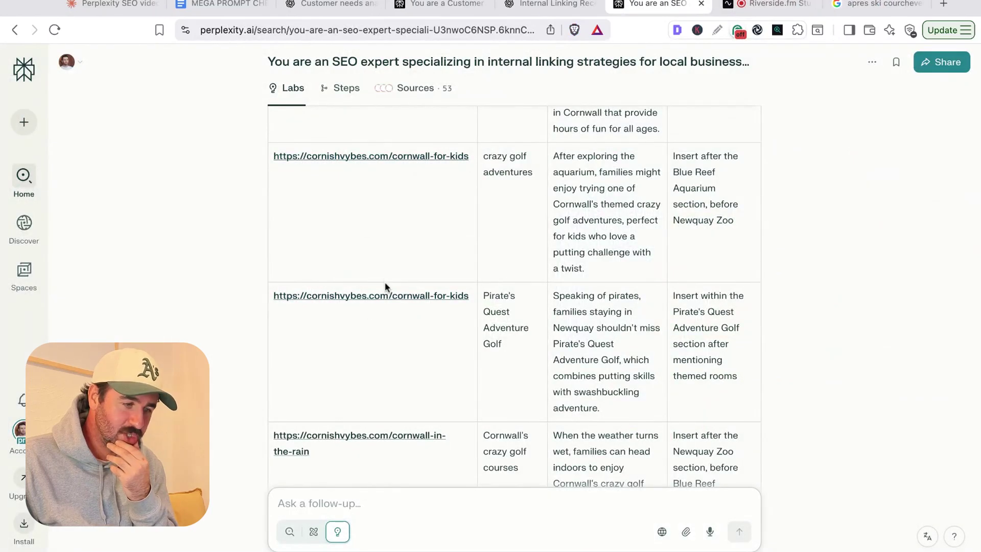
- Check the suggested theme parks and paddleboarding pages, closing each afterward
{"action": "scroll", "coordinate": [385, 287], "scroll_direction": "down", "scroll_amount": 5}
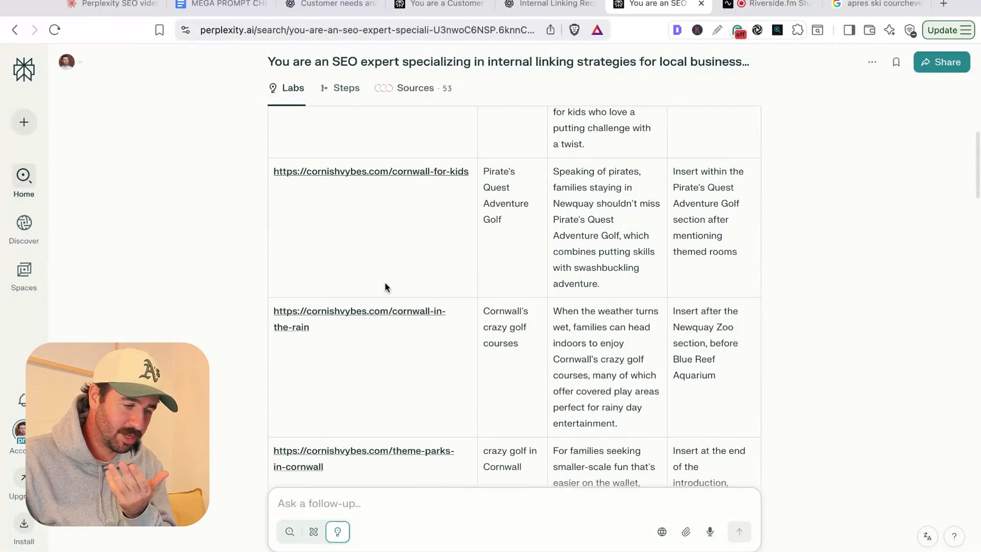
{"action": "left_click", "coordinate": [372, 344]}
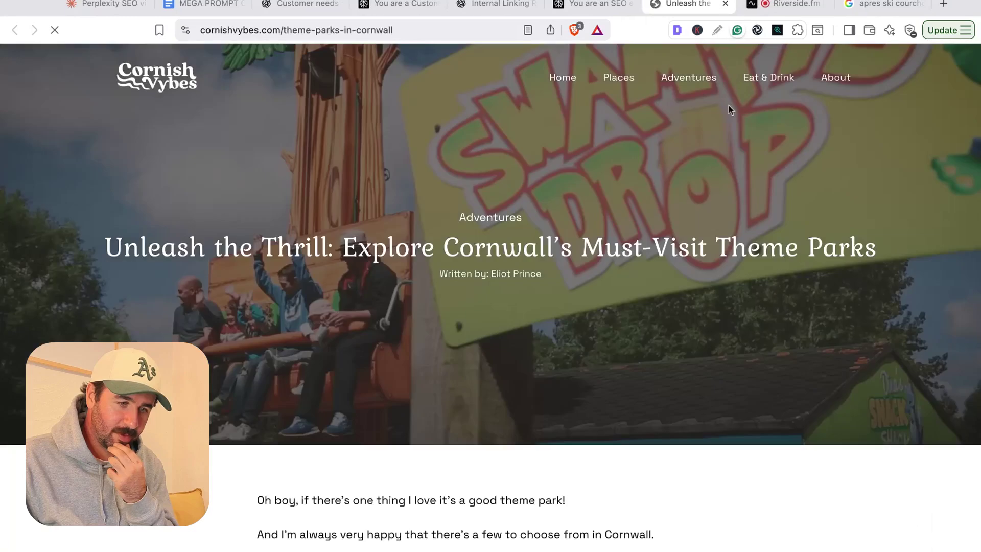
{"action": "left_click", "coordinate": [726, 5]}
{"action": "scroll", "coordinate": [536, 261], "scroll_direction": "down", "scroll_amount": 8}
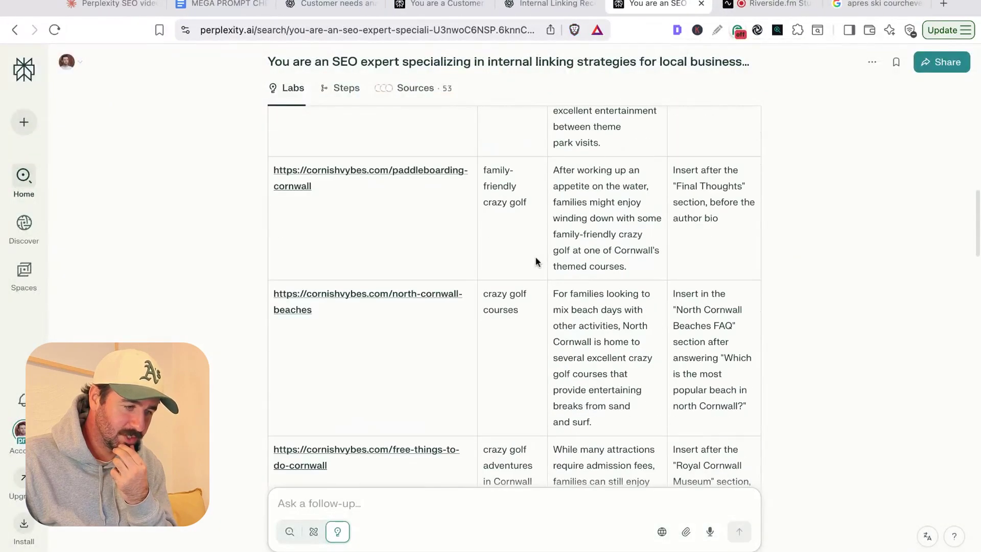
{"action": "scroll", "coordinate": [535, 262], "scroll_direction": "up", "scroll_amount": 1}
{"action": "left_click", "coordinate": [397, 155]}
{"action": "left_click", "coordinate": [726, 4]}
- Check the suggested Cornwall zoo page, close it and scroll further down
{"action": "scroll", "coordinate": [384, 303], "scroll_direction": "down", "scroll_amount": 5}
{"action": "left_click", "coordinate": [384, 301]}
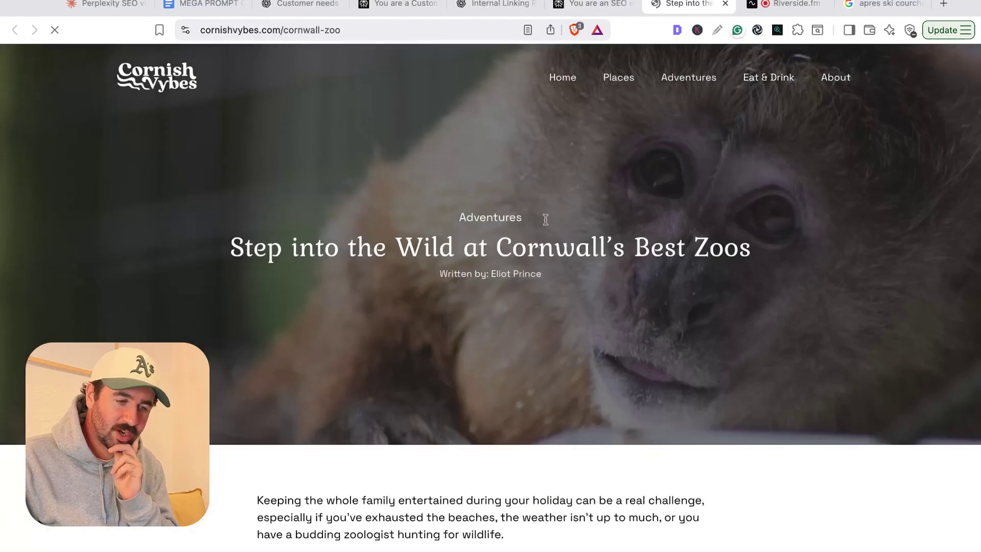
{"action": "left_click", "coordinate": [725, 3]}
{"action": "scroll", "coordinate": [618, 247], "scroll_direction": "down", "scroll_amount": 15}
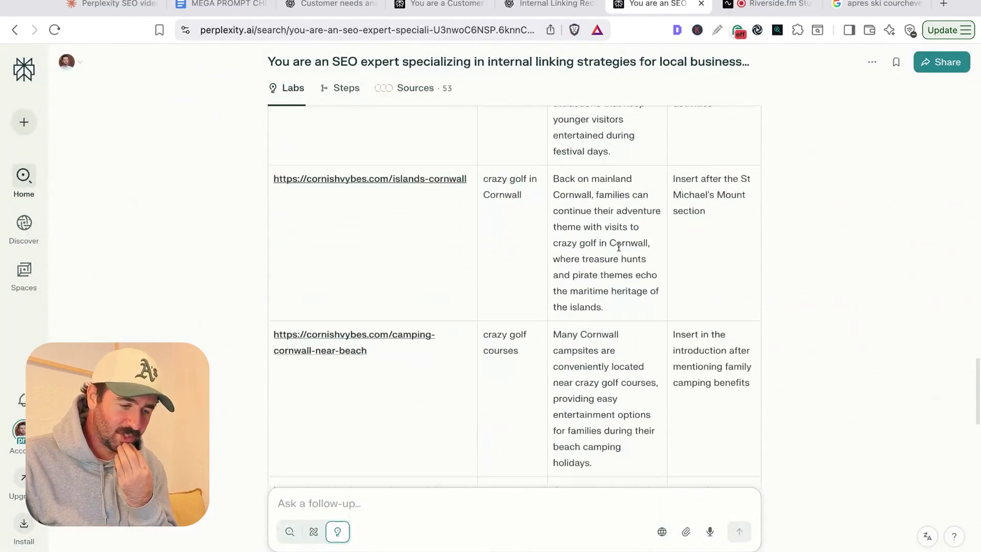
{"action": "scroll", "coordinate": [619, 246], "scroll_direction": "down", "scroll_amount": 15}
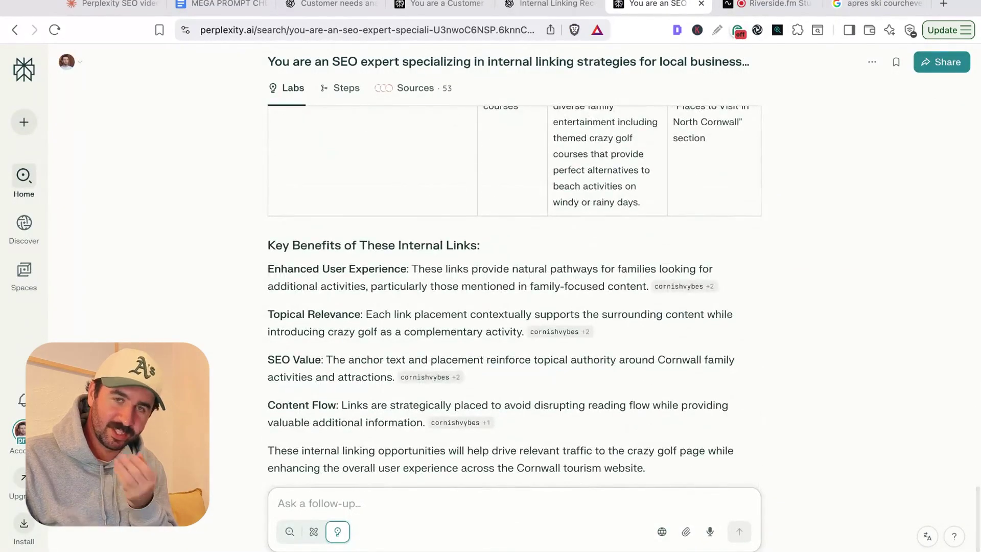
{"action": "scroll", "coordinate": [619, 247], "scroll_direction": "down", "scroll_amount": 3}
- Close the finished SEO chat and Internal Linking tabs
{"action": "left_click", "coordinate": [701, 4]}
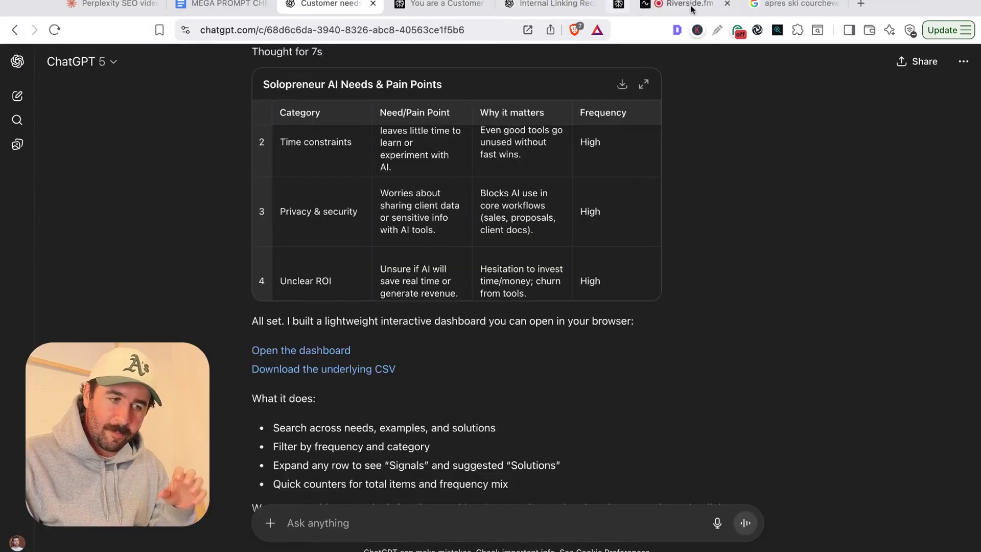
{"action": "left_click", "coordinate": [592, 3]}
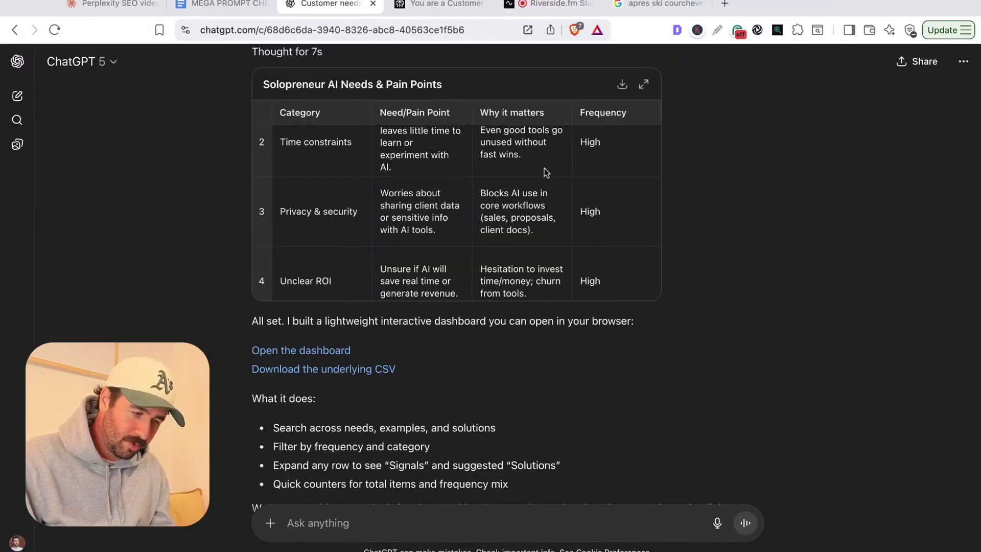
{"action": "scroll", "coordinate": [545, 173], "scroll_direction": "up", "scroll_amount": 2}
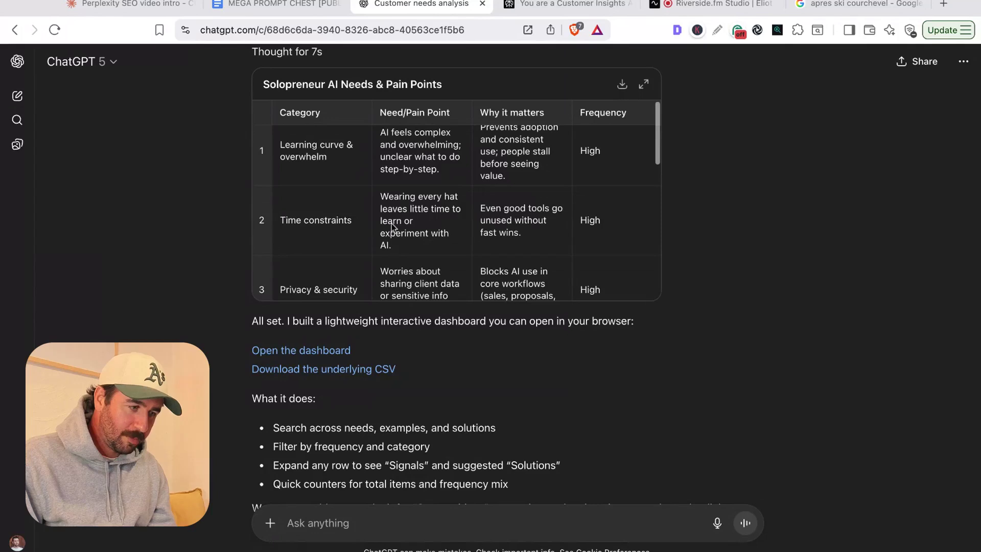
{"action": "scroll", "coordinate": [198, 200], "scroll_direction": "up", "scroll_amount": 4}
- Check Perplexity's dashboard build progress, then return to ChatGPT's pain points table
{"action": "left_click", "coordinate": [608, 4]}
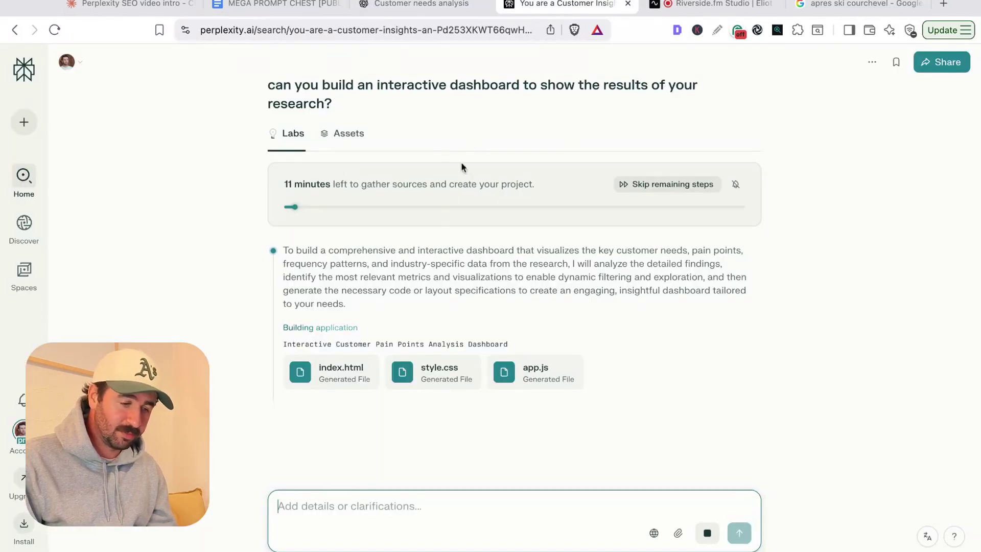
{"action": "left_click", "coordinate": [432, 5]}
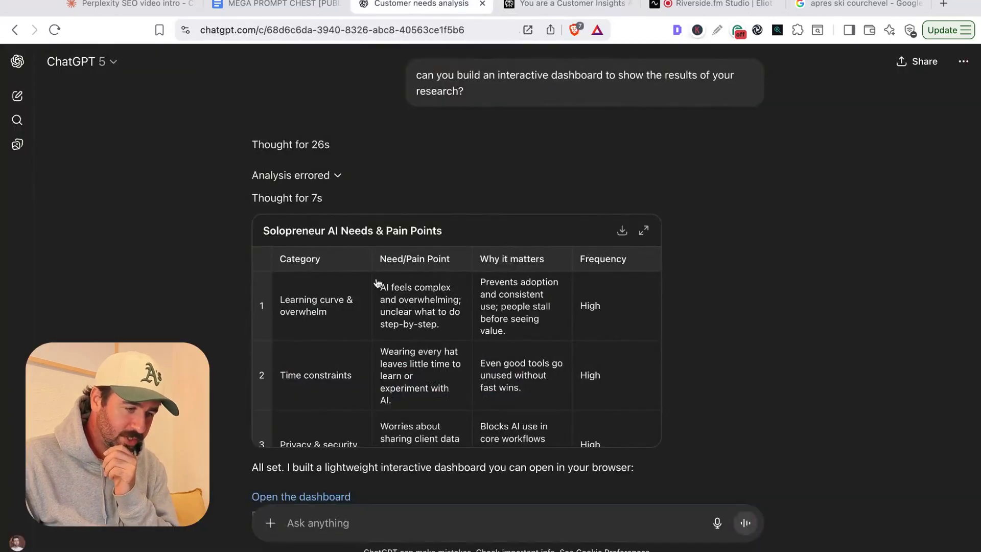
{"action": "scroll", "coordinate": [376, 231], "scroll_direction": "down", "scroll_amount": 2}
{"action": "scroll", "coordinate": [372, 299], "scroll_direction": "down", "scroll_amount": 4}
- Open the NutriFlow investor dashboard app in Perplexity and highlight its monthly revenue target
{"action": "scroll", "coordinate": [372, 301], "scroll_direction": "down", "scroll_amount": 3}
{"action": "scroll", "coordinate": [357, 303], "scroll_direction": "up", "scroll_amount": 5}
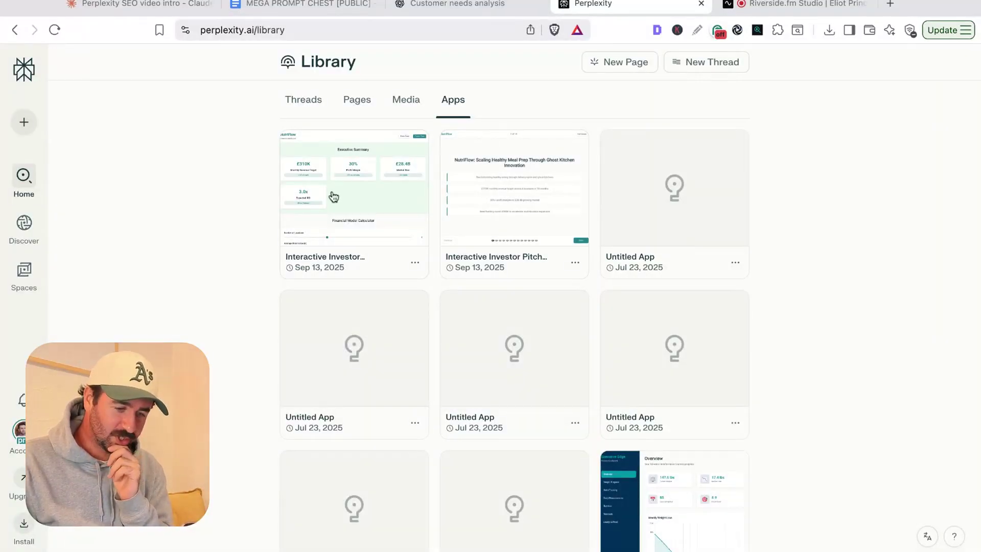
{"action": "left_click", "coordinate": [334, 196]}
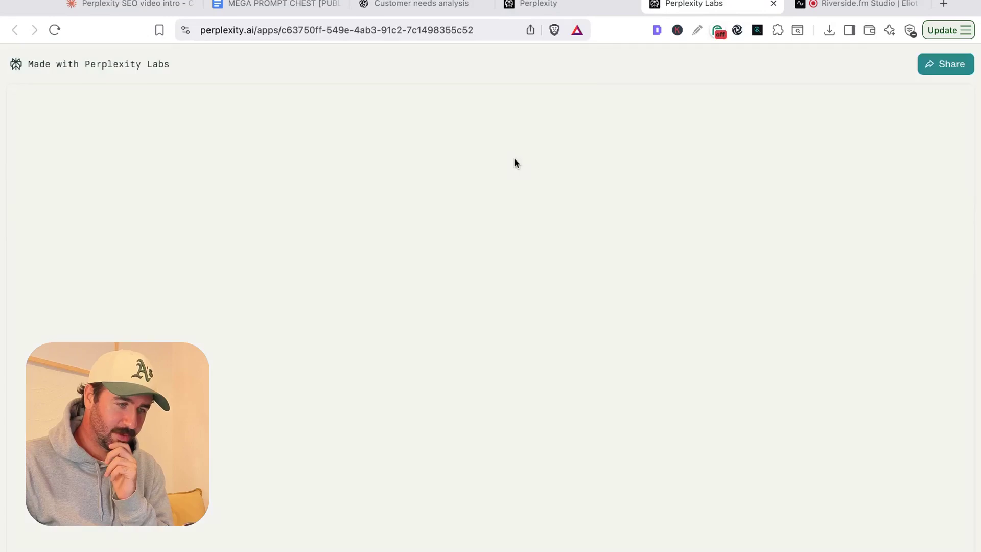
{"action": "scroll", "coordinate": [514, 162], "scroll_direction": "down", "scroll_amount": 2}
{"action": "scroll", "coordinate": [358, 161], "scroll_direction": "up", "scroll_amount": 1}
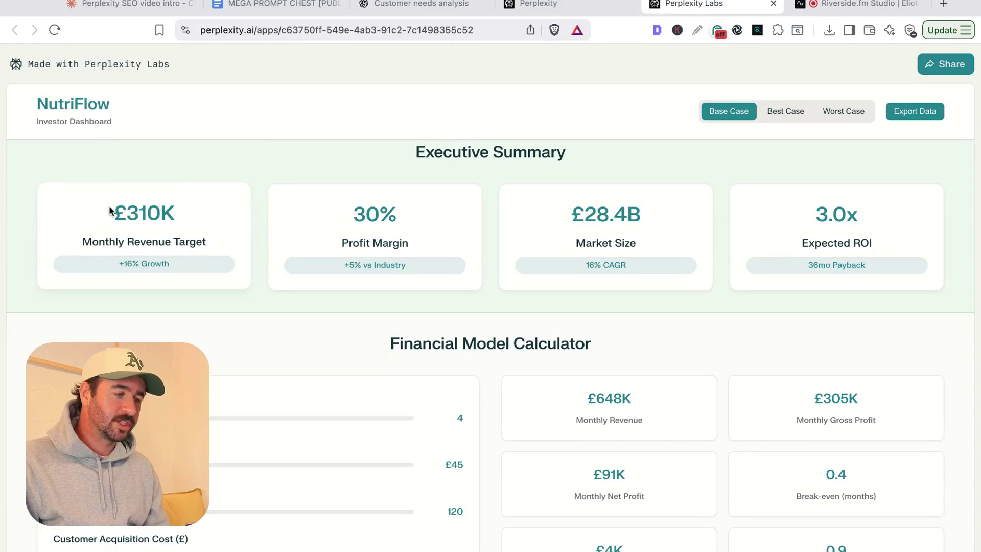
{"action": "left_click_drag", "start_coordinate": [110, 211], "coordinate": [178, 245]}
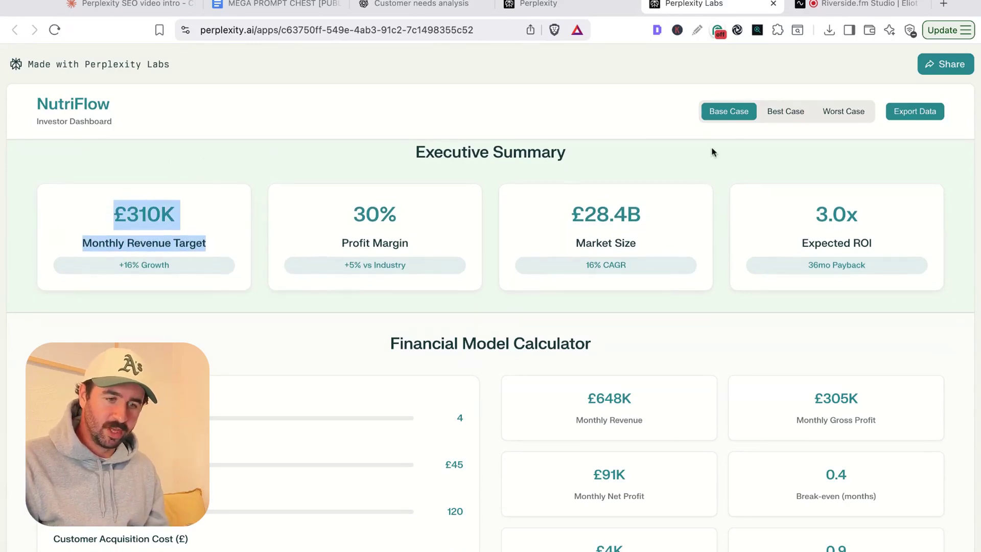
- Toggle the NutriFlow scenario between Best Case and Worst Case, ending on Best Case
{"action": "left_click", "coordinate": [788, 116]}
{"action": "left_click", "coordinate": [835, 116]}
{"action": "left_click", "coordinate": [776, 114]}
{"action": "scroll", "coordinate": [706, 155], "scroll_direction": "down", "scroll_amount": 7}
{"action": "scroll", "coordinate": [555, 203], "scroll_direction": "up", "scroll_amount": 4}
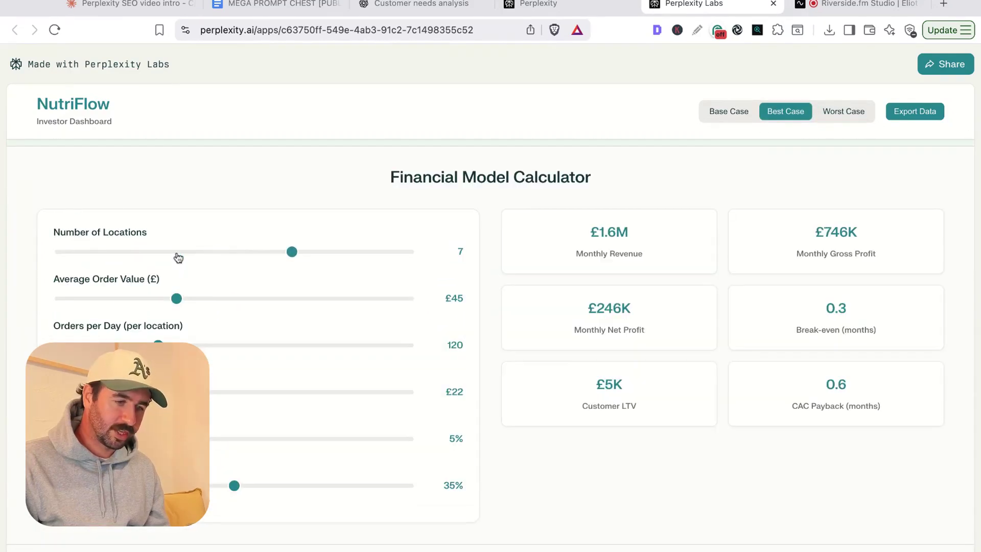
- Set locations to 5, average order value to £53 and orders per day to 180
{"action": "left_click", "coordinate": [176, 253]}
{"action": "left_click", "coordinate": [176, 302]}
{"action": "key", "text": "Right"}
{"action": "key", "text": "Right"}
{"action": "key", "text": "Right"}
{"action": "key", "text": "Right"}
{"action": "key", "text": "Right"}
{"action": "key", "text": "Right"}
{"action": "key", "text": "Right"}
{"action": "key", "text": "Right"}
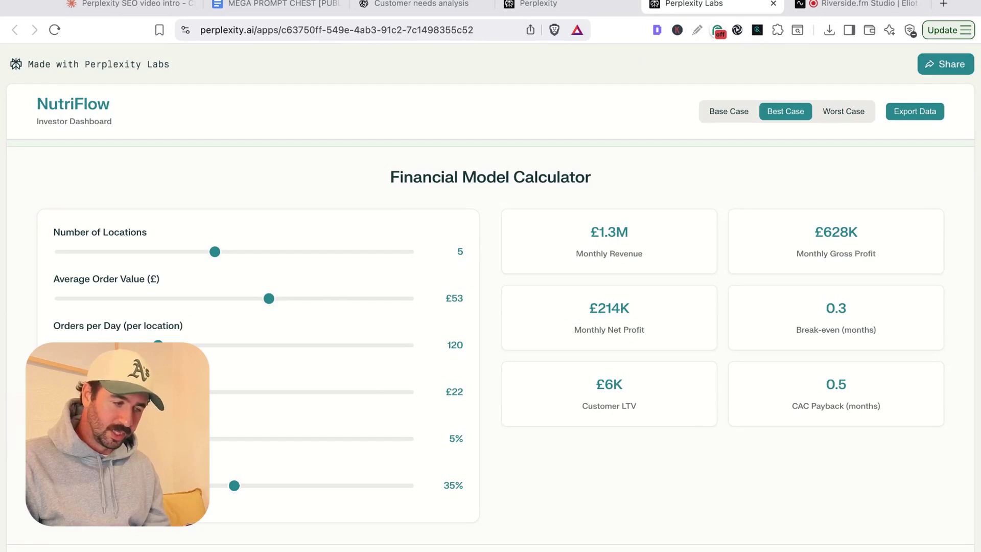
{"action": "key", "text": "Tab"}
{"action": "key", "text": "Right"}
{"action": "key", "text": "Right"}
{"action": "key", "text": "Right"}
{"action": "key", "text": "Right"}
{"action": "key", "text": "Right"}
{"action": "key", "text": "Right"}
{"action": "key", "text": "Right"}
{"action": "key", "text": "Right"}
{"action": "key", "text": "Right"}
{"action": "key", "text": "Right"}
{"action": "key", "text": "Left"}
{"action": "key", "text": "Left"}
{"action": "key", "text": "Left"}
{"action": "key", "text": "Left"}
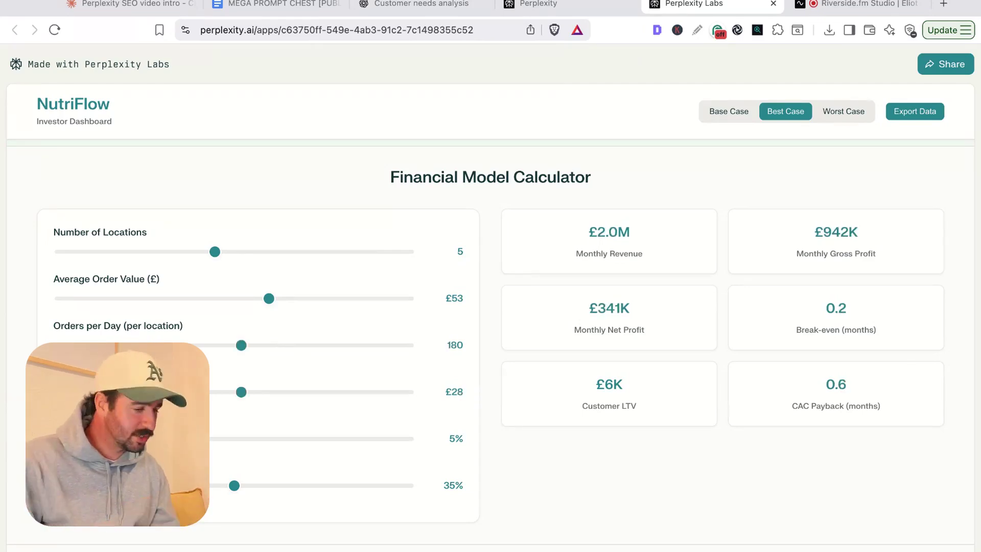
{"action": "scroll", "coordinate": [257, 327], "scroll_direction": "down", "scroll_amount": 8}
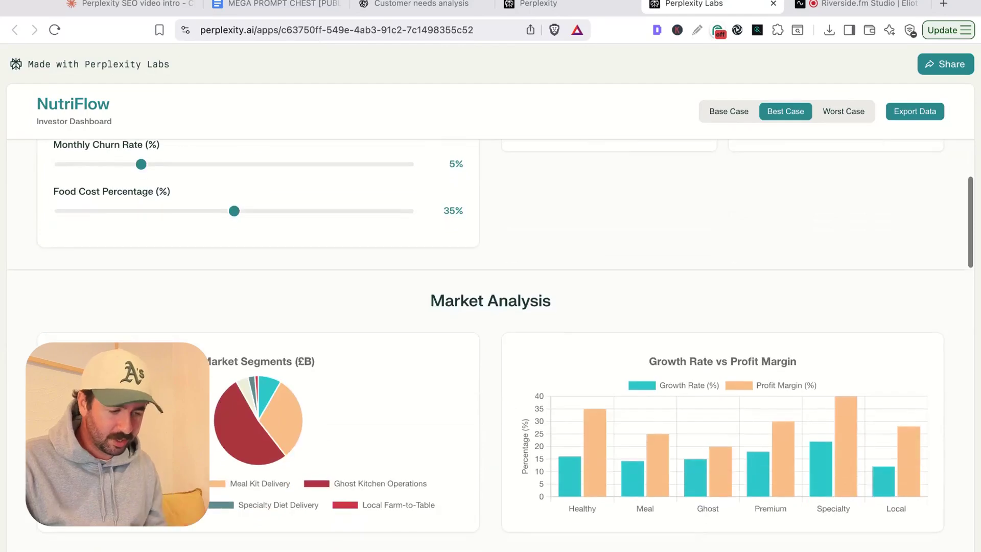
{"action": "scroll", "coordinate": [637, 376], "scroll_direction": "down", "scroll_amount": 15}
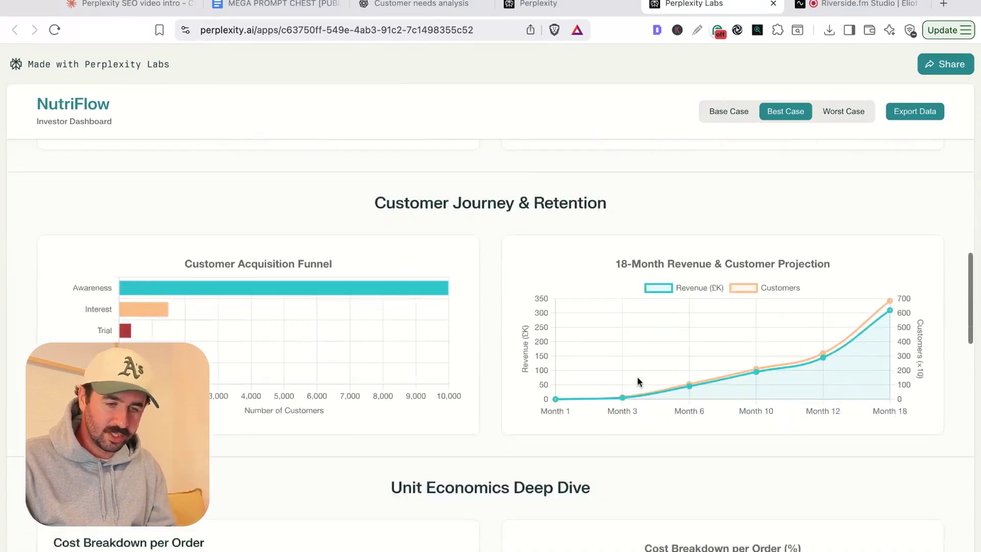
{"action": "scroll", "coordinate": [638, 380], "scroll_direction": "down", "scroll_amount": 10}
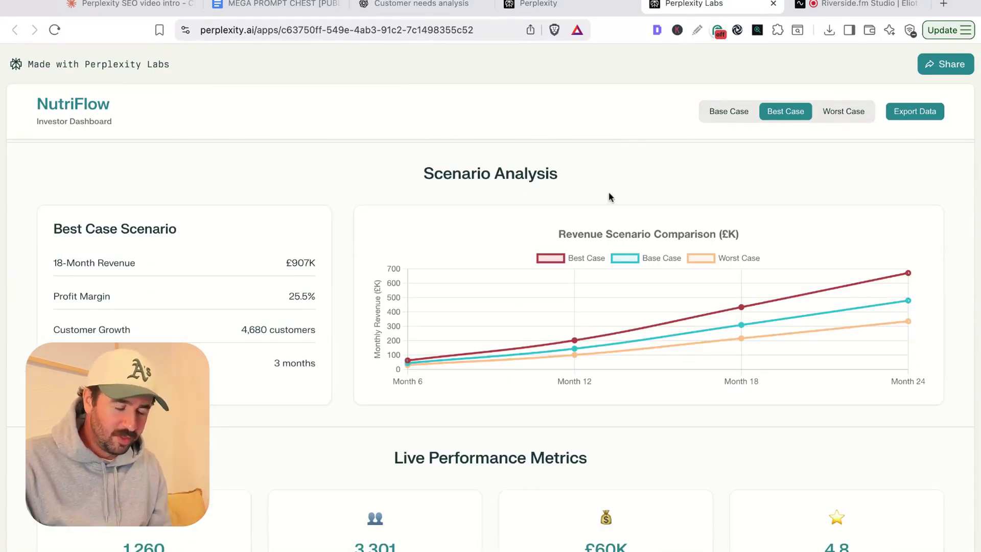
{"action": "scroll", "coordinate": [608, 192], "scroll_direction": "up", "scroll_amount": 3}
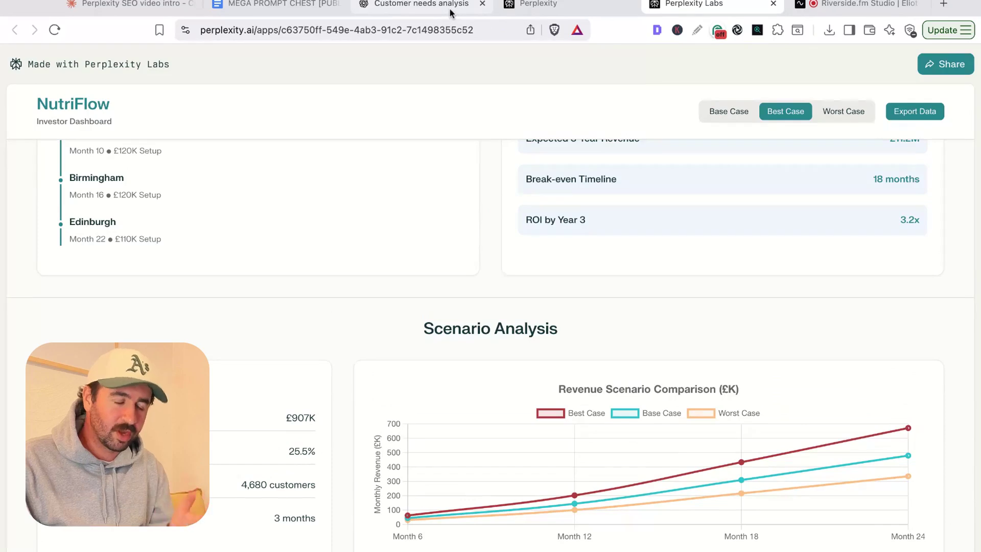
{"action": "left_click", "coordinate": [451, 13]}
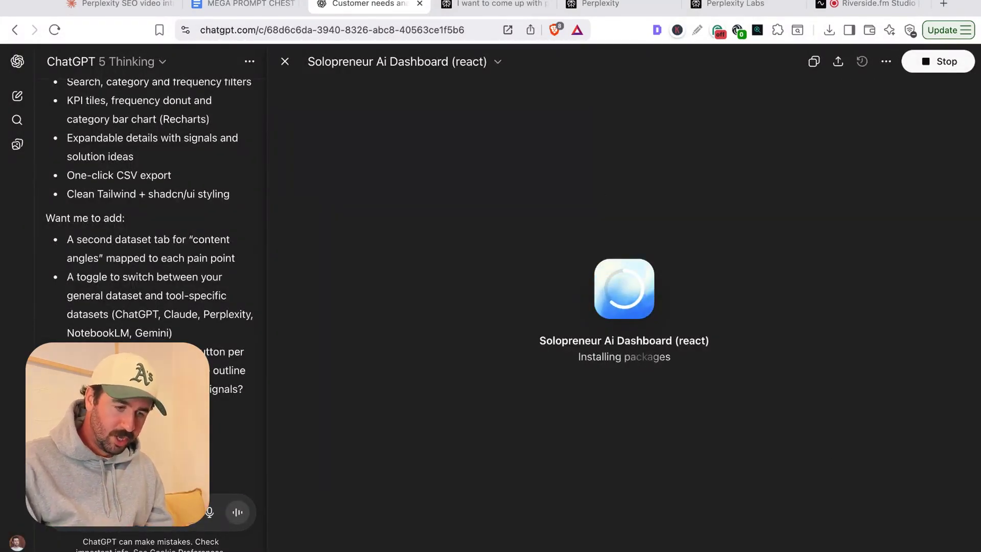
- Create a public share link for the Solopreneur Ai Dashboard and load it in a new tab
{"action": "left_click", "coordinate": [838, 61]}
{"action": "left_click", "coordinate": [774, 144]}
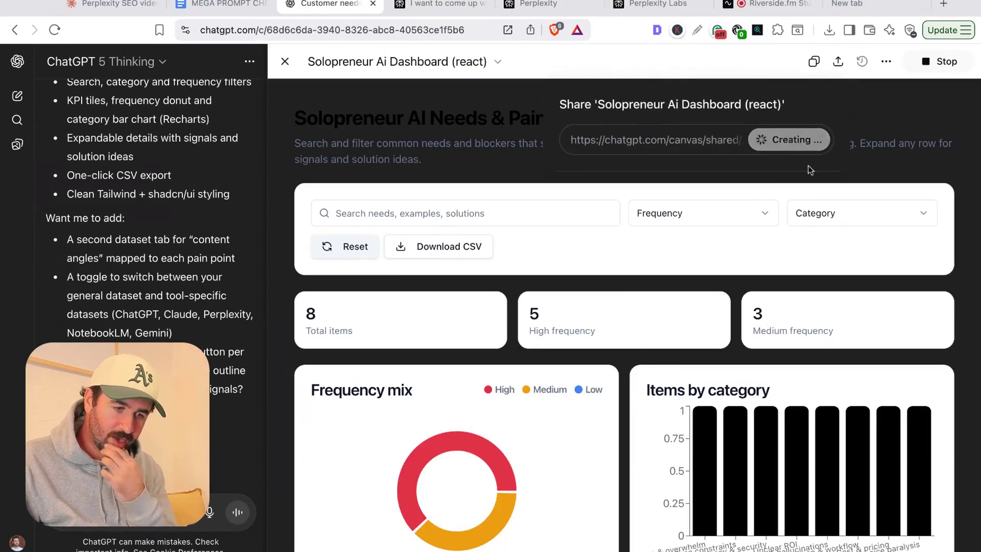
{"action": "left_click", "coordinate": [944, 4]}
{"action": "key", "text": "Return"}
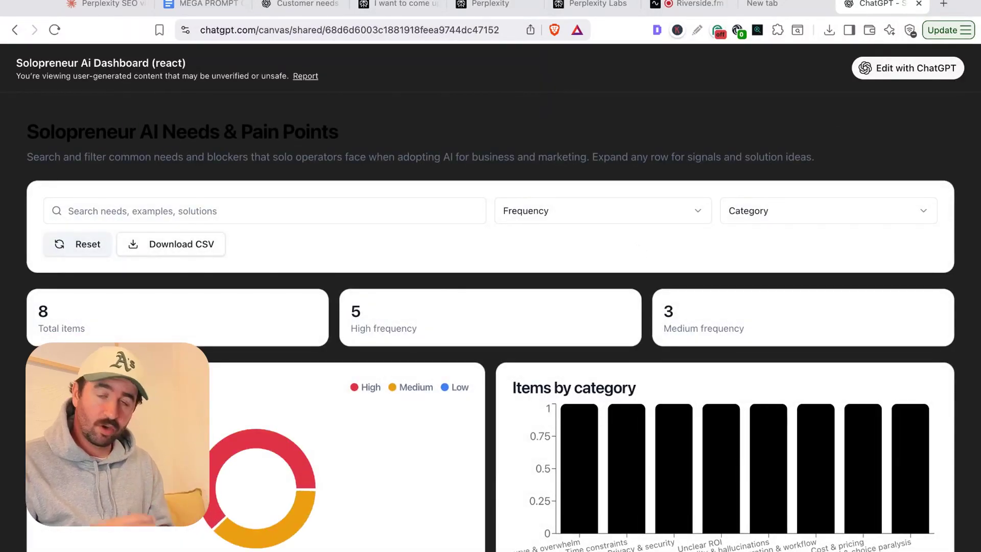
- Explore the shared dashboard, expanding the Output quality & hallucinations details row
{"action": "scroll", "coordinate": [667, 265], "scroll_direction": "down", "scroll_amount": 5}
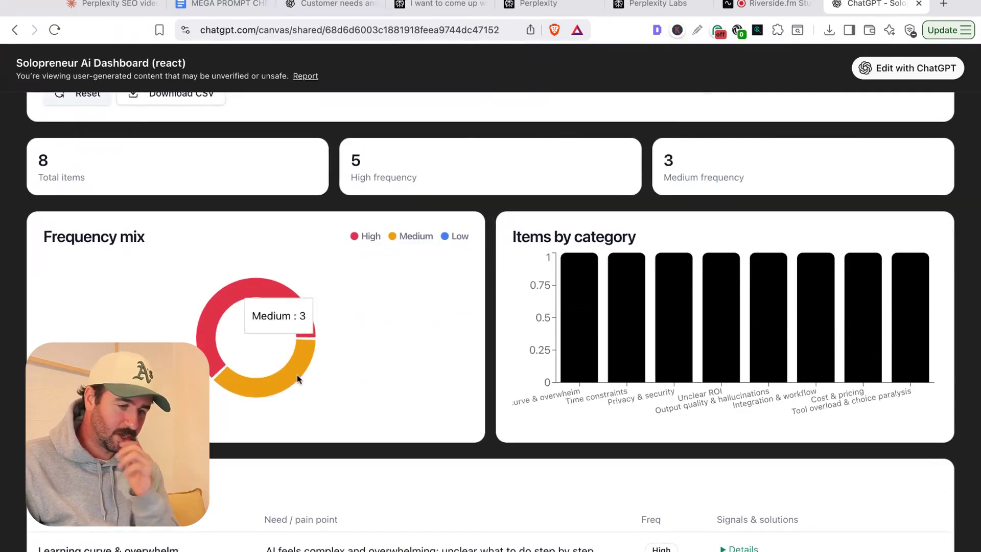
{"action": "scroll", "coordinate": [340, 383], "scroll_direction": "down", "scroll_amount": 10}
{"action": "scroll", "coordinate": [355, 373], "scroll_direction": "down", "scroll_amount": 3}
{"action": "left_click", "coordinate": [728, 296]}
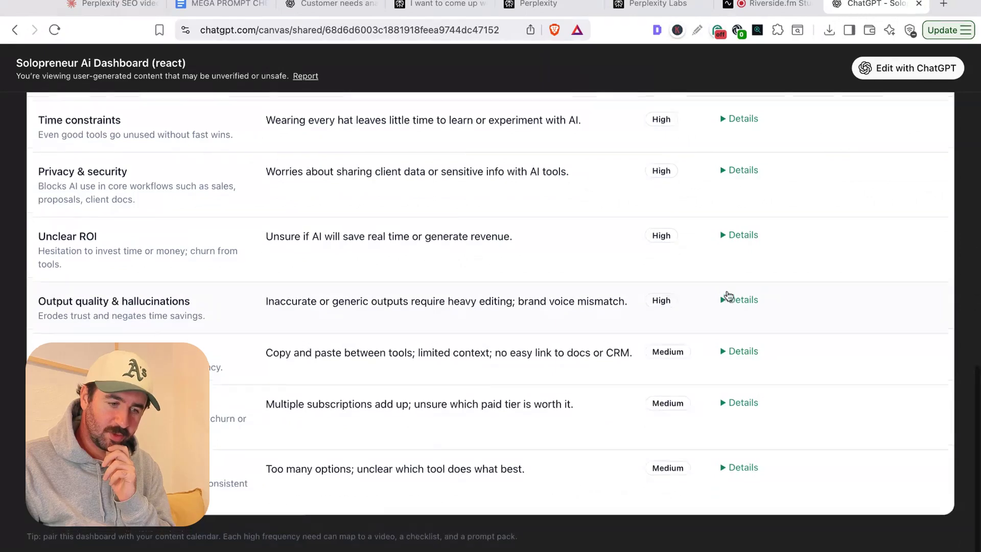
{"action": "scroll", "coordinate": [728, 296], "scroll_direction": "up", "scroll_amount": 7}
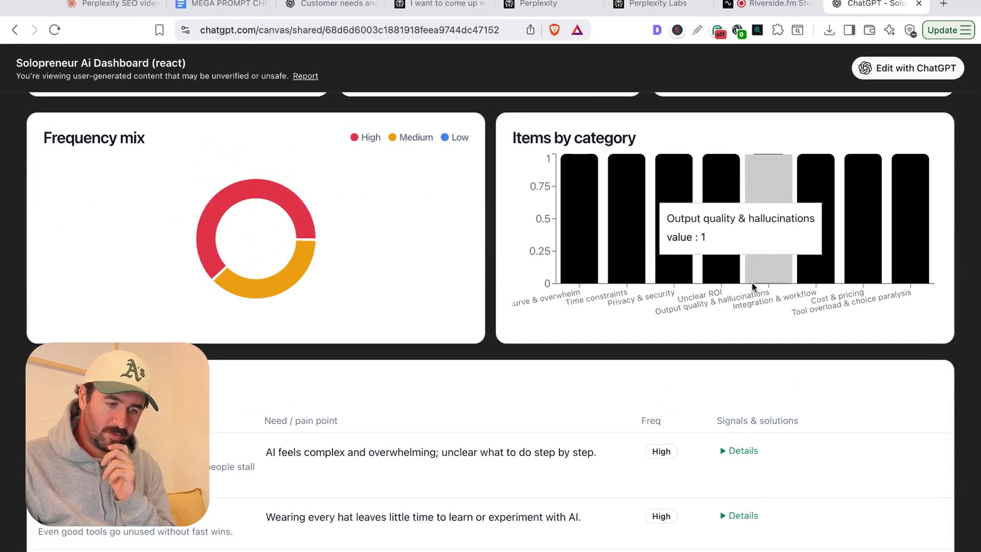
{"action": "left_click_drag", "start_coordinate": [840, 320], "coordinate": [691, 303]}
{"action": "scroll", "coordinate": [691, 303], "scroll_direction": "up", "scroll_amount": 1}
{"action": "scroll", "coordinate": [691, 303], "scroll_direction": "up", "scroll_amount": 5}
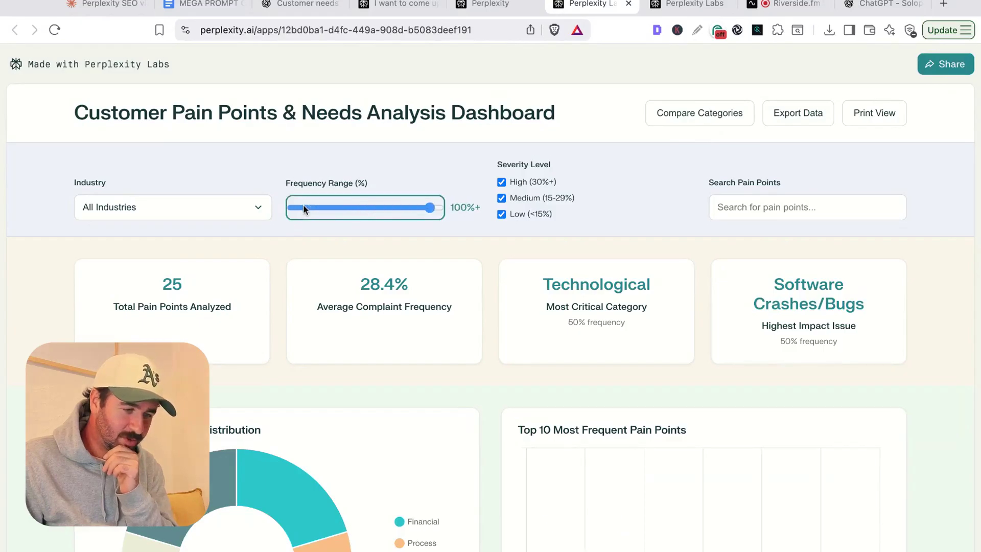
- Filter the Perplexity dashboard's Frequency Range slider to 30%+ and scroll down to the category tabs
{"action": "left_click_drag", "start_coordinate": [304, 210], "coordinate": [342, 207]}
{"action": "scroll", "coordinate": [509, 235], "scroll_direction": "down", "scroll_amount": 1}
{"action": "scroll", "coordinate": [510, 235], "scroll_direction": "down", "scroll_amount": 2}
{"action": "scroll", "coordinate": [622, 352], "scroll_direction": "up", "scroll_amount": 2}
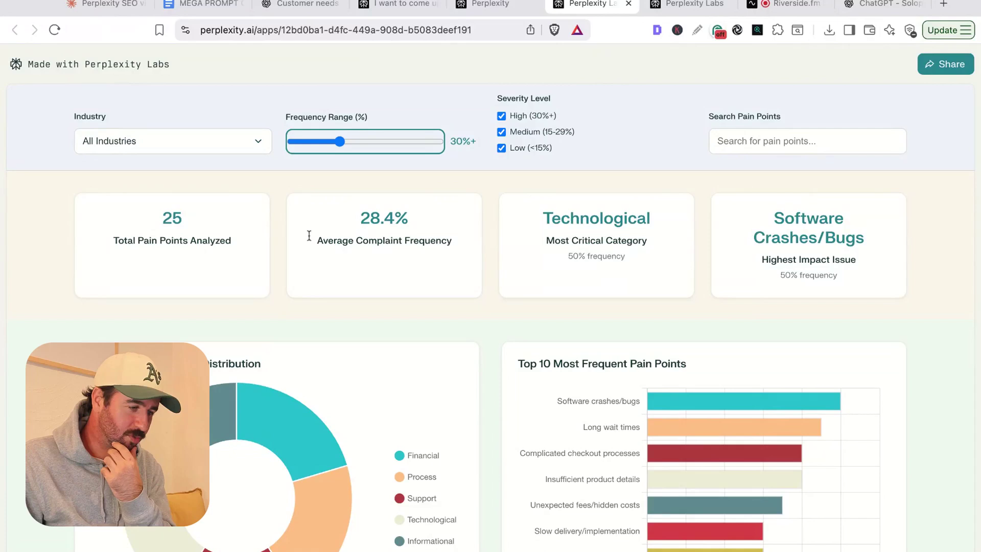
{"action": "scroll", "coordinate": [400, 353], "scroll_direction": "down", "scroll_amount": 9}
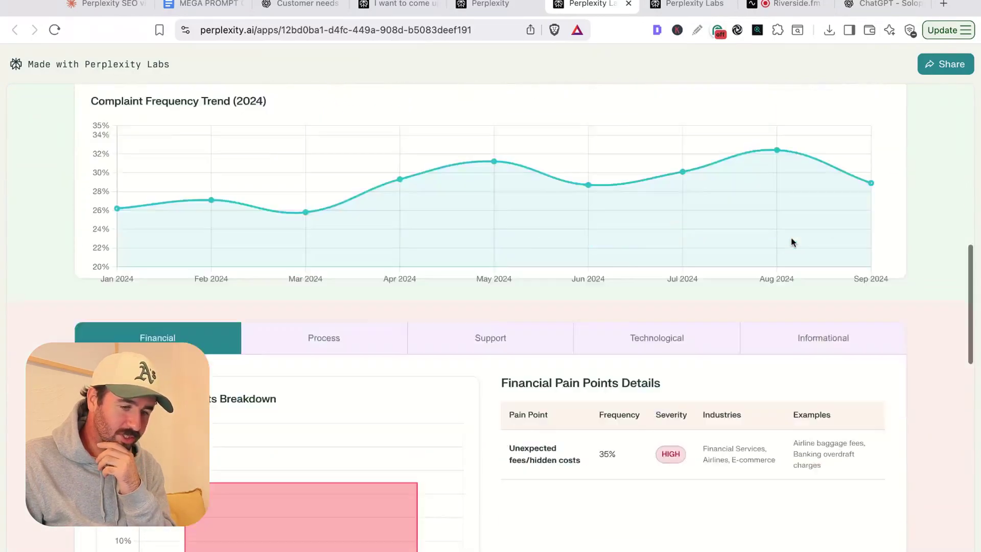
{"action": "scroll", "coordinate": [787, 242], "scroll_direction": "down", "scroll_amount": 6}
{"action": "scroll", "coordinate": [791, 242], "scroll_direction": "down", "scroll_amount": 11}
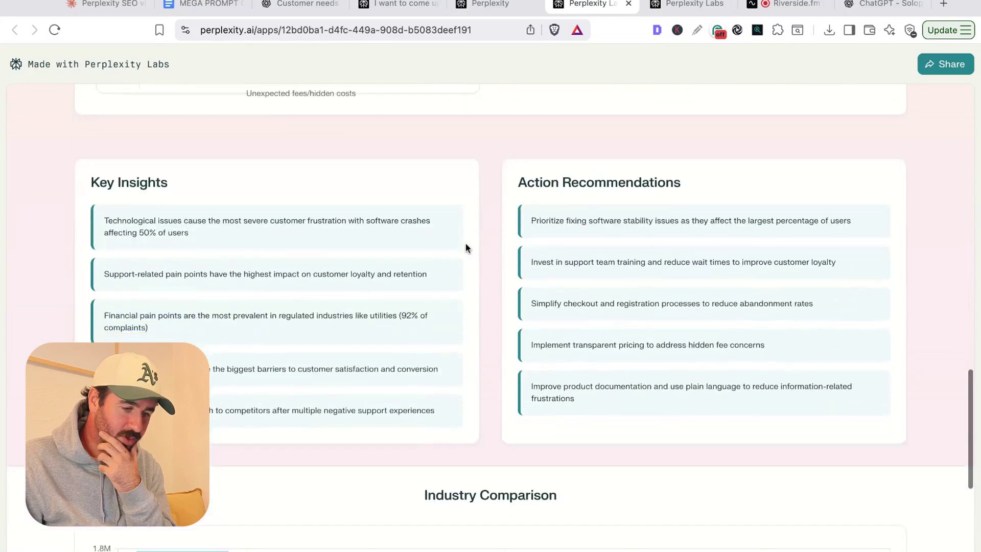
{"action": "scroll", "coordinate": [465, 247], "scroll_direction": "up", "scroll_amount": 12}
{"action": "scroll", "coordinate": [465, 247], "scroll_direction": "down", "scroll_amount": 1}
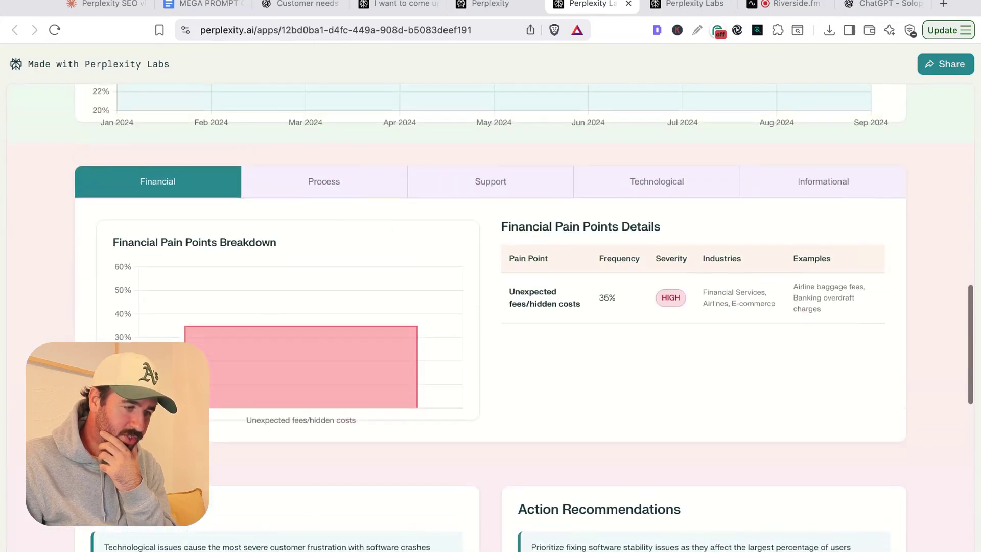
- Browse the Process, Support, Technological and finally Informational pain point breakdowns
{"action": "left_click", "coordinate": [308, 182]}
{"action": "left_click", "coordinate": [467, 183]}
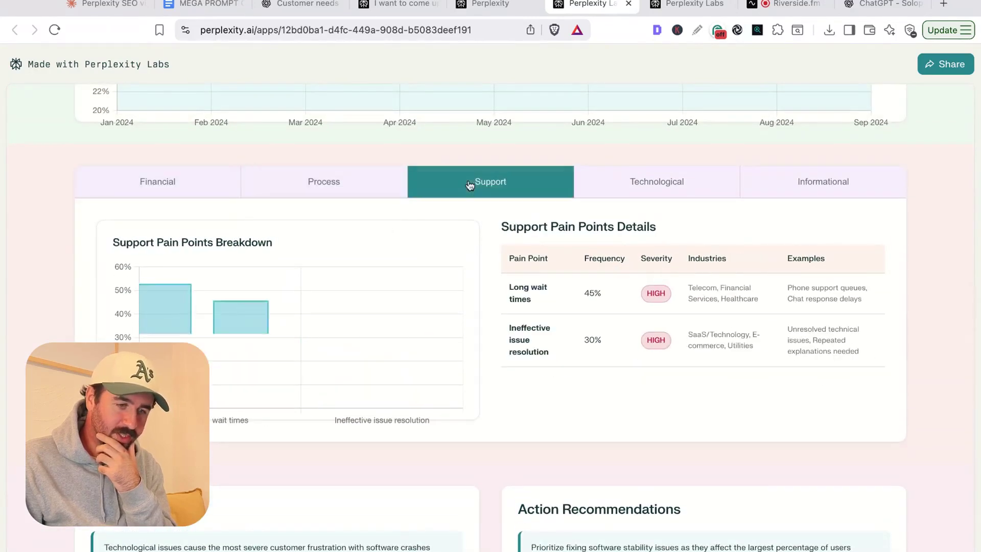
{"action": "left_click", "coordinate": [629, 185]}
{"action": "left_click", "coordinate": [820, 183]}
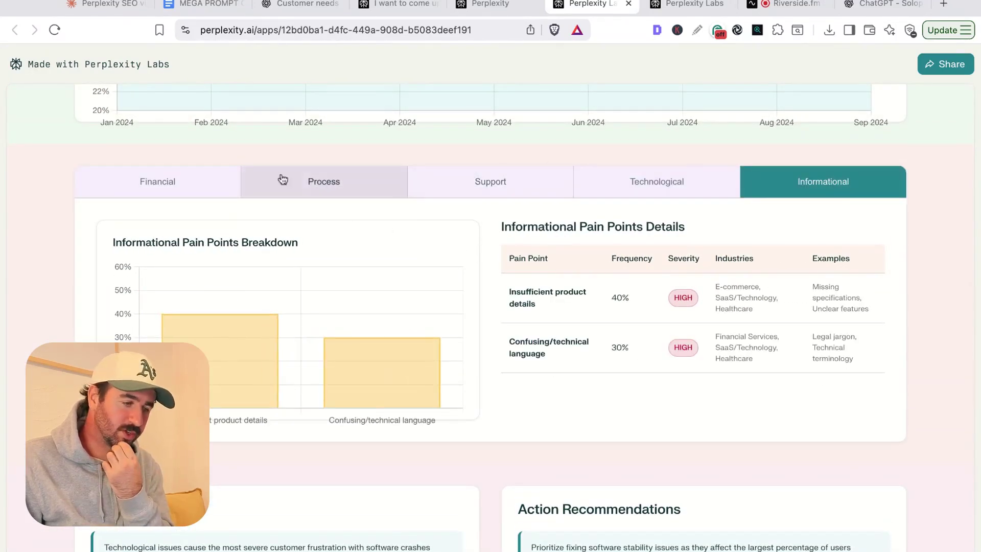